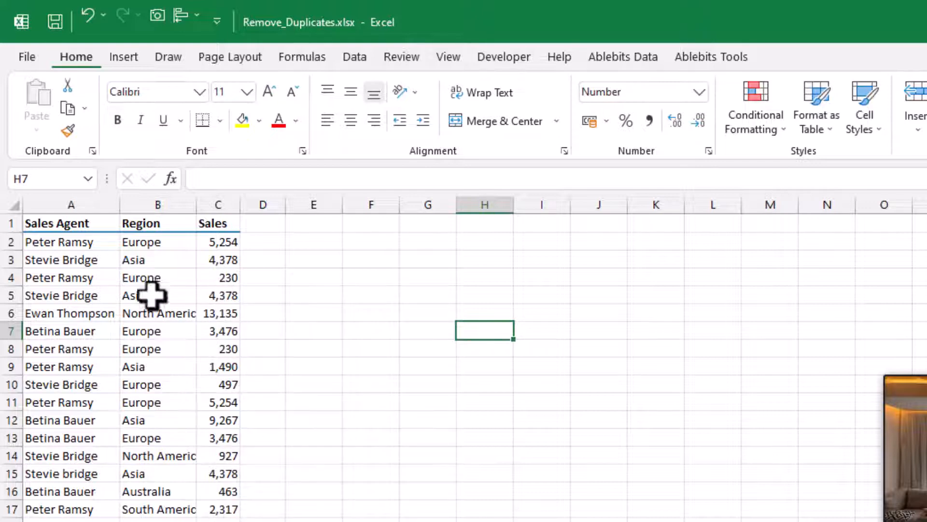
Widen the Region column so that its longest entries fit
{"action": "left_click_drag", "start_coordinate": [193, 207], "coordinate": [207, 206]}
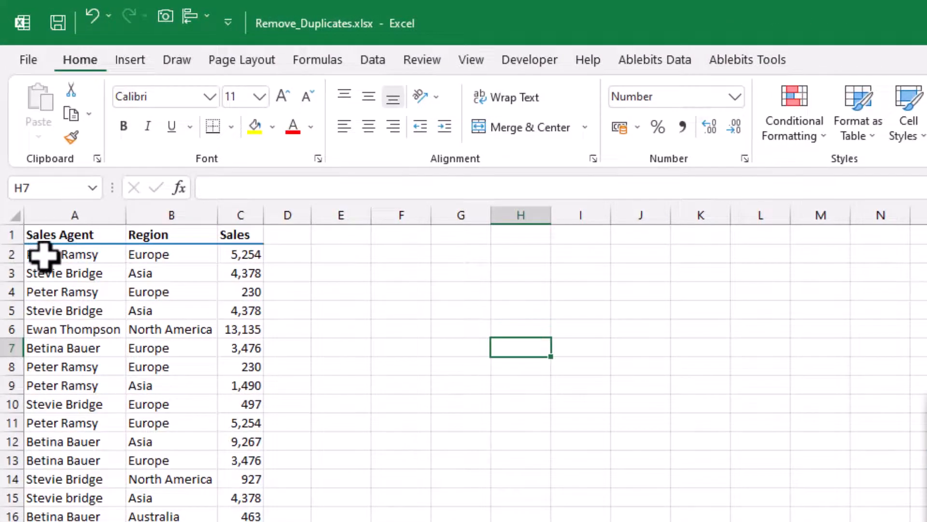
Check the Sales Agent column for repeats of the agent named in row 2, down to row 17
{"action": "left_click", "coordinate": [68, 256]}
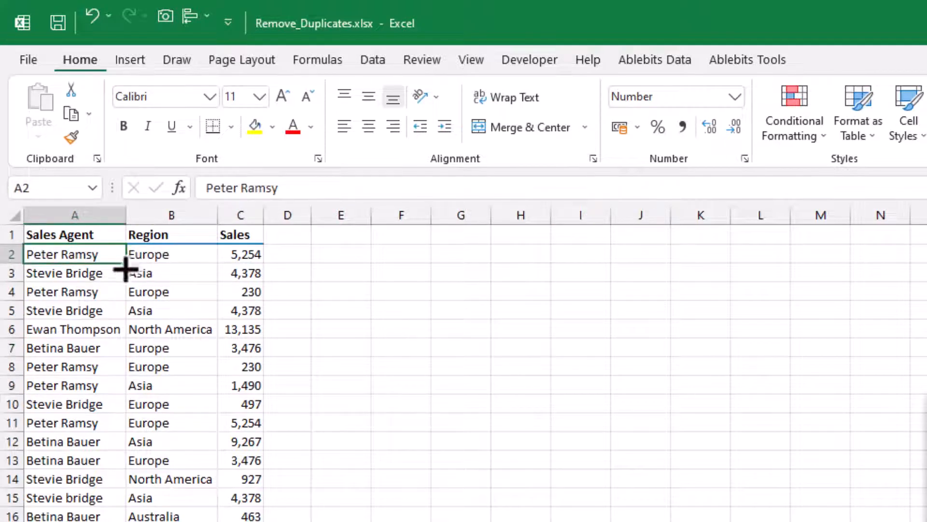
{"action": "left_click", "coordinate": [75, 368]}
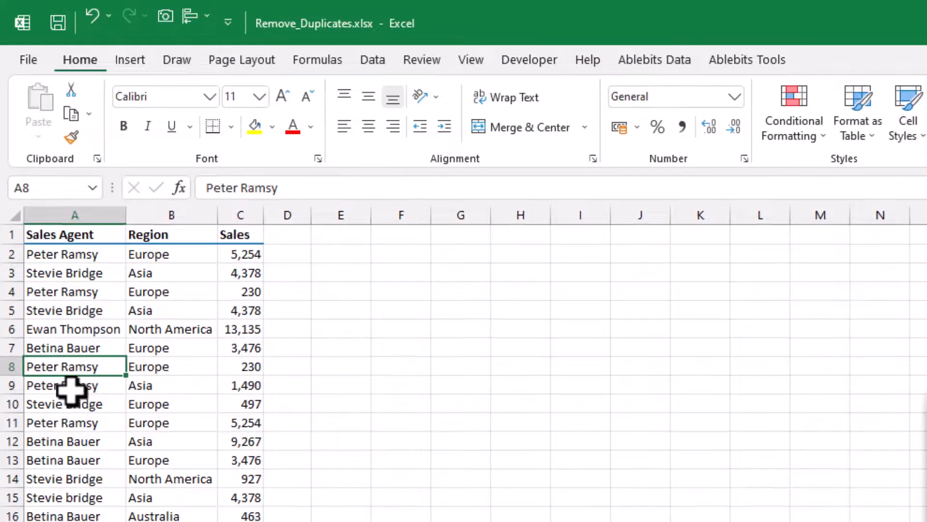
{"action": "left_click", "coordinate": [70, 386]}
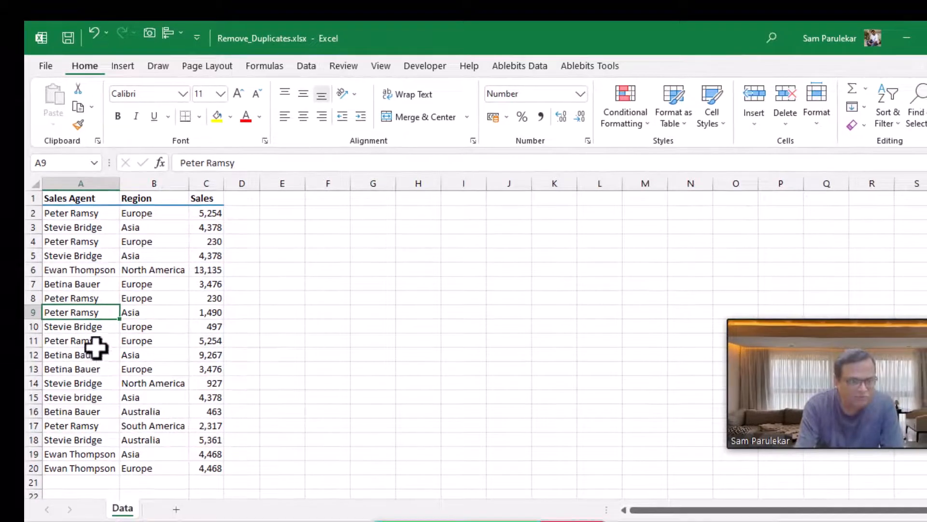
{"action": "left_click", "coordinate": [96, 352]}
{"action": "left_click", "coordinate": [95, 342]}
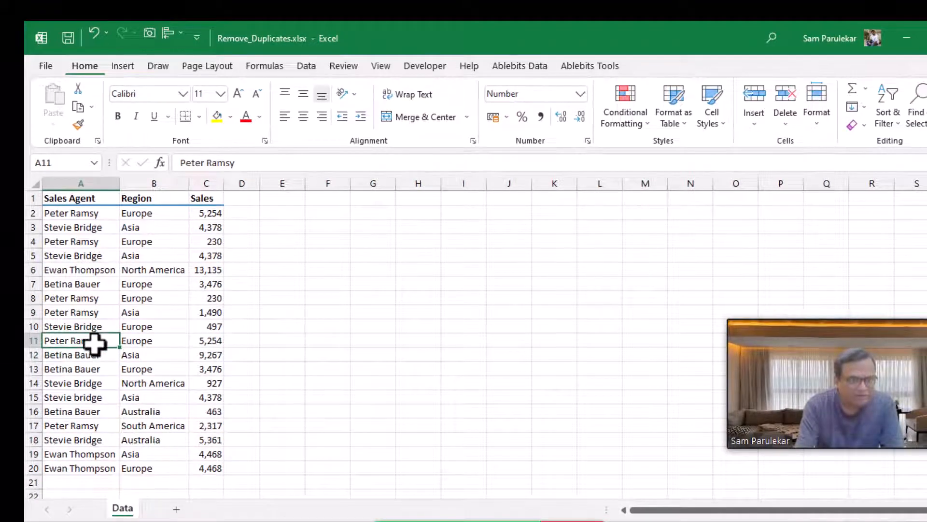
{"action": "left_click", "coordinate": [90, 428]}
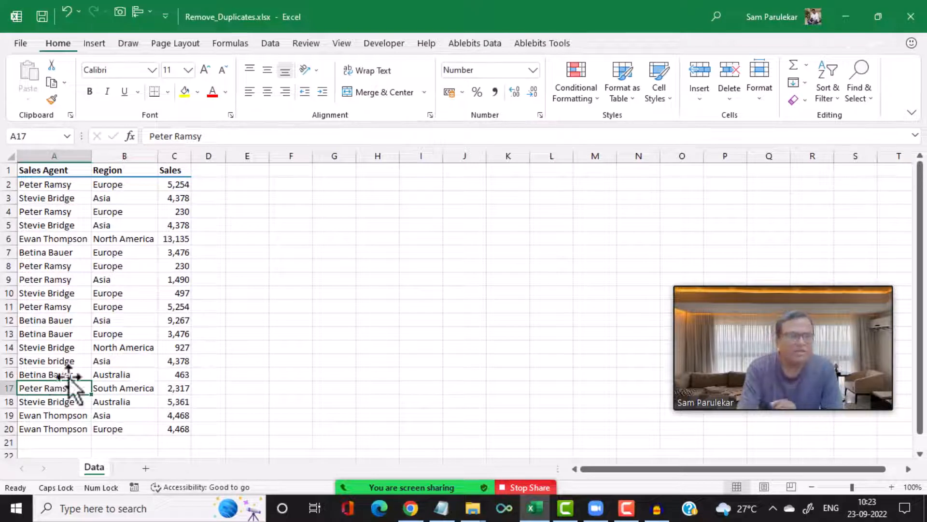
Compare the Sales Agent and Region combinations in rows 2, 8, 11 and 17 for two-column duplicates
{"action": "left_click", "coordinate": [62, 183]}
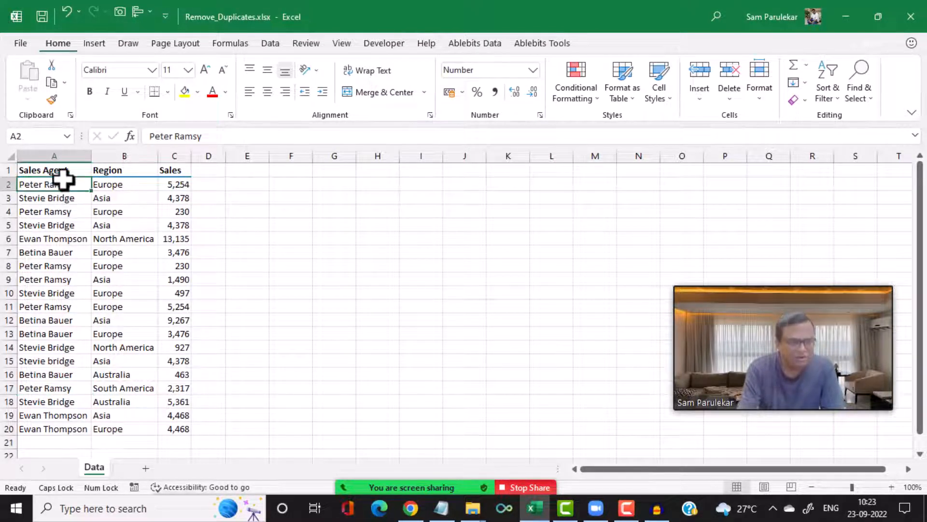
{"action": "left_click", "coordinate": [112, 184]}
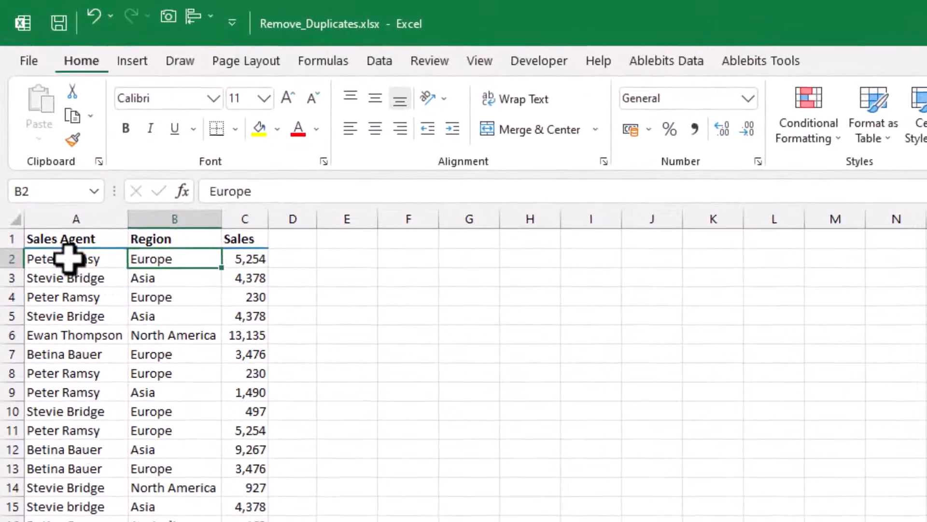
{"action": "left_click", "coordinate": [48, 184]}
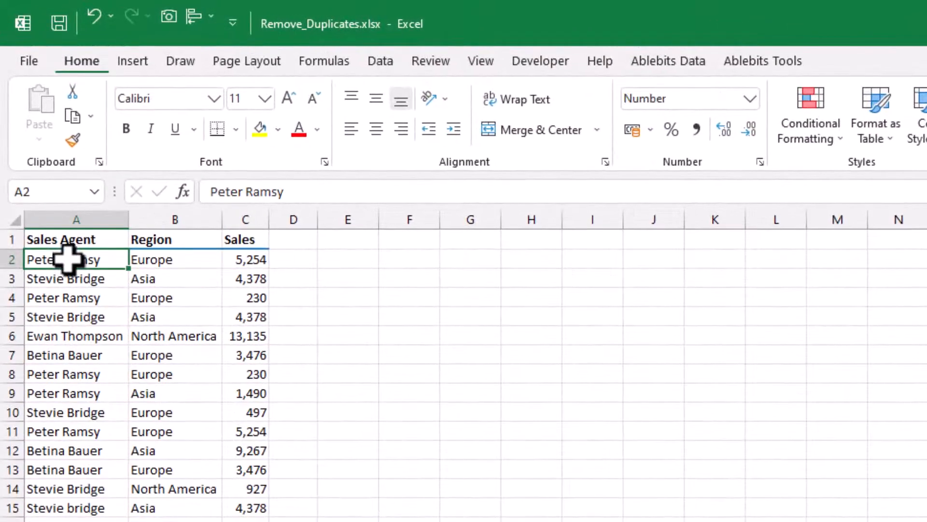
{"action": "left_click", "coordinate": [176, 262]}
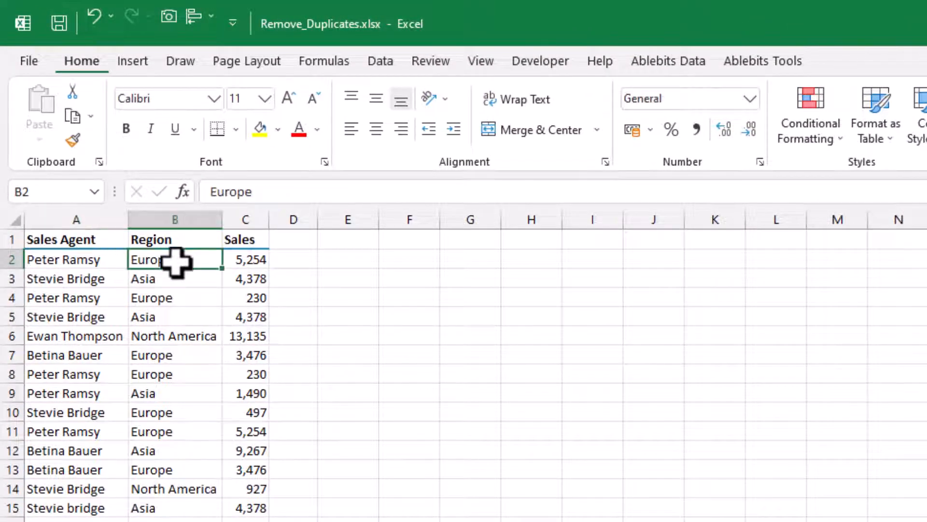
{"action": "left_click", "coordinate": [110, 375]}
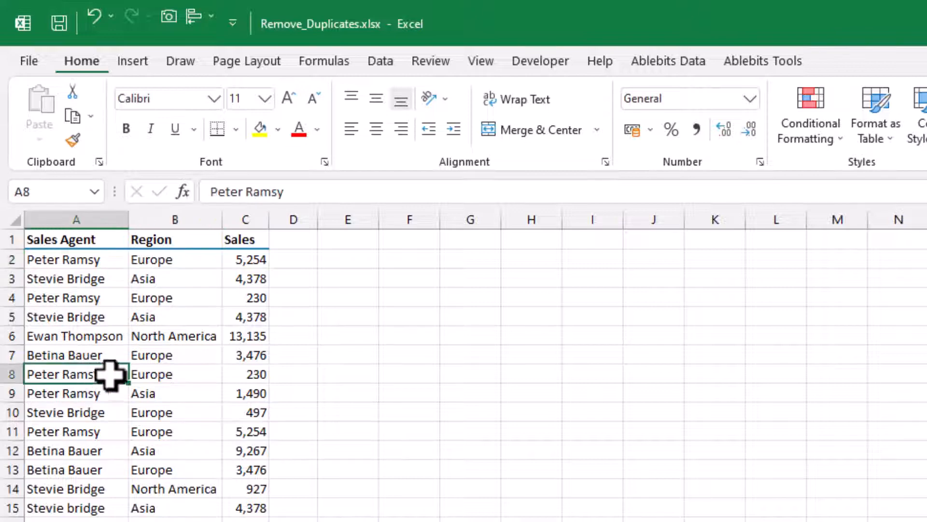
{"action": "left_click", "coordinate": [149, 374]}
{"action": "left_click", "coordinate": [96, 431]}
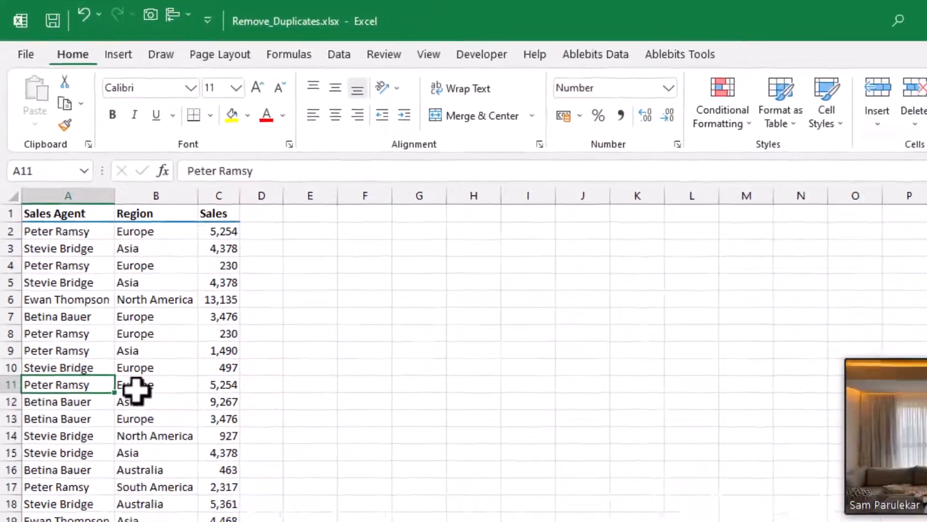
{"action": "left_click", "coordinate": [153, 435]}
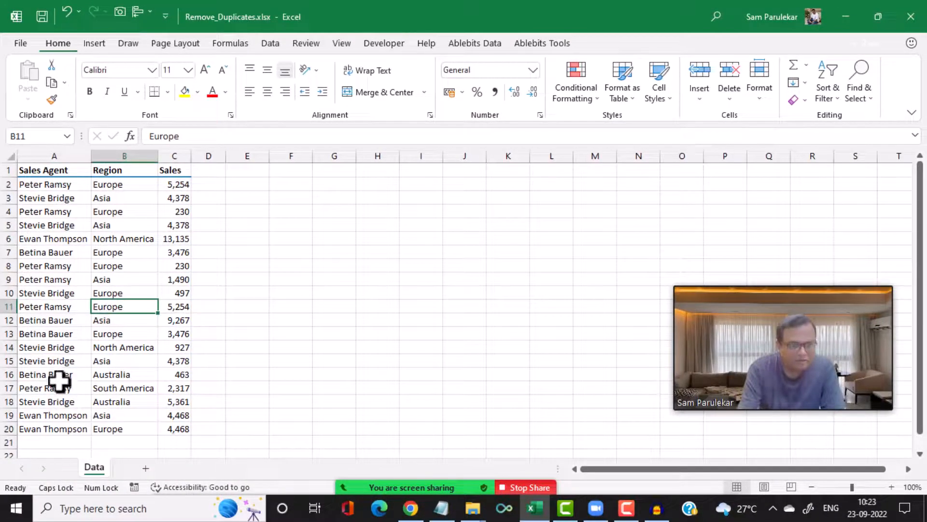
{"action": "left_click", "coordinate": [51, 388]}
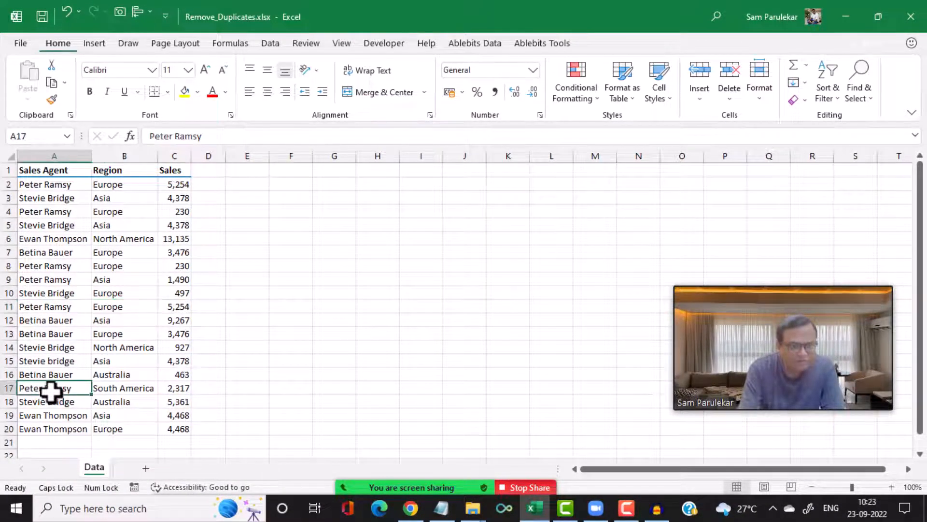
{"action": "left_click", "coordinate": [112, 390]}
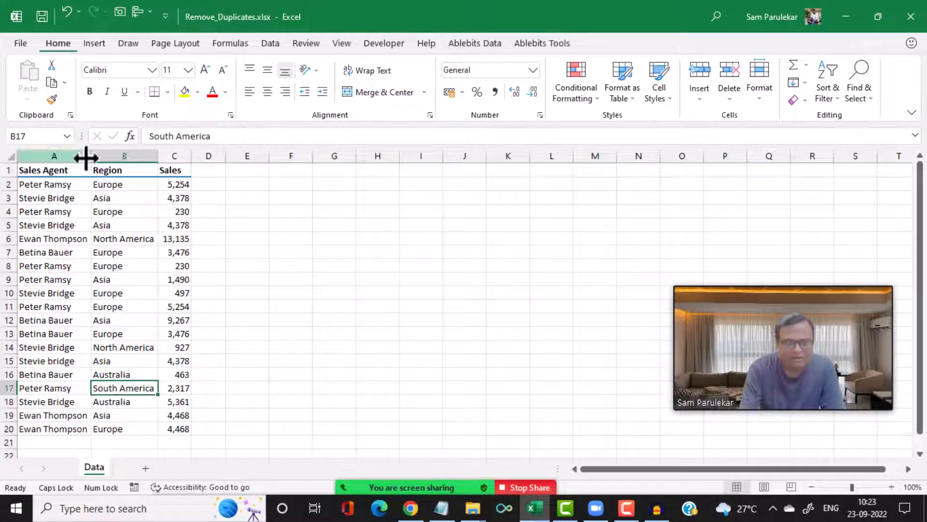
Examine the Sales Agent, Region and Sales values of the record in row 2
{"action": "left_click", "coordinate": [179, 184]}
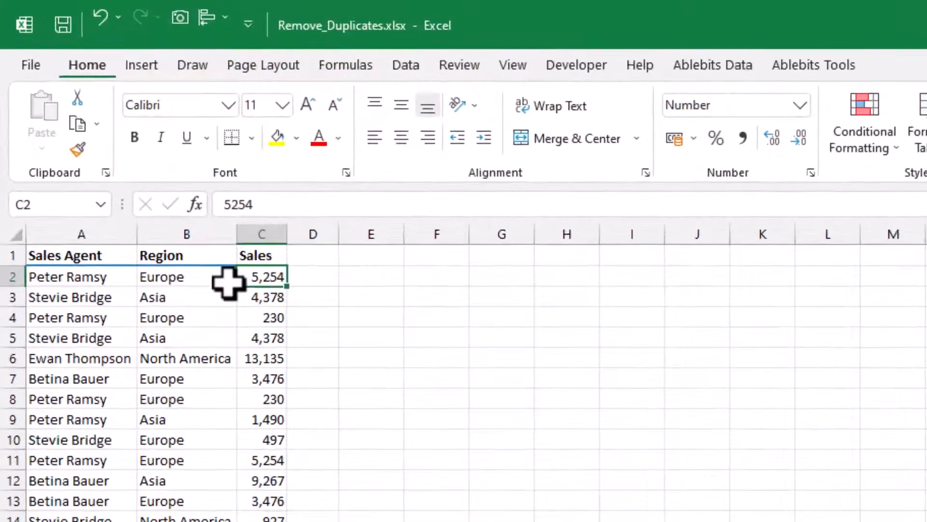
{"action": "left_click", "coordinate": [41, 185]}
{"action": "left_click", "coordinate": [160, 279]}
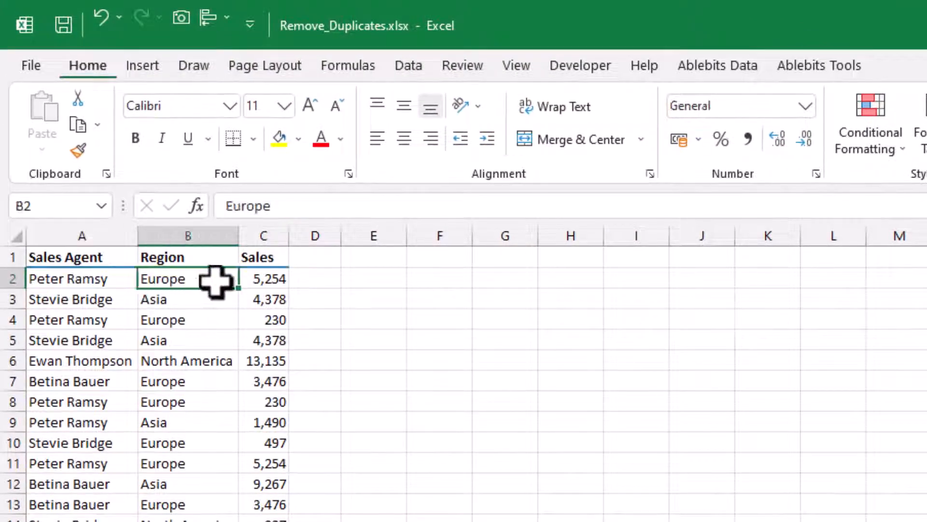
{"action": "left_click", "coordinate": [270, 279]}
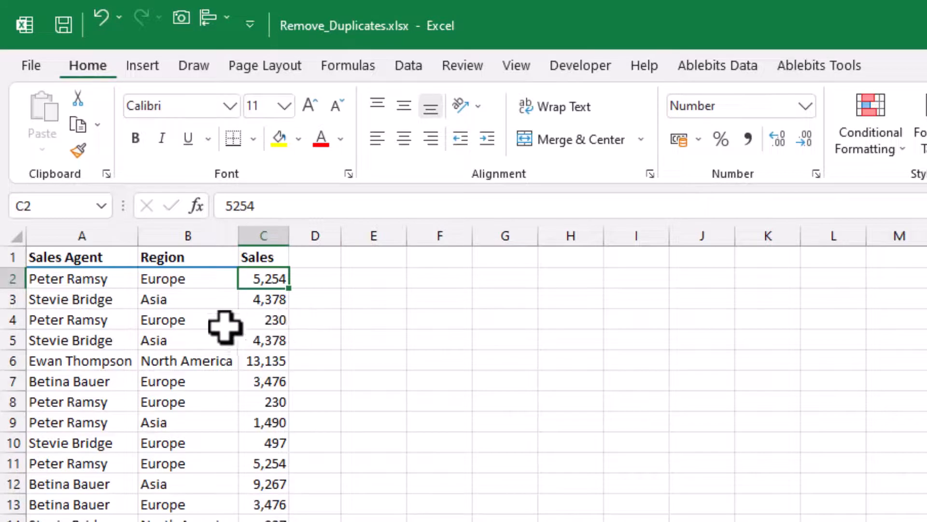
Compare rows 4 and 8 across Sales Agent, Region and Sales for a full-row duplicate
{"action": "left_click", "coordinate": [73, 319]}
{"action": "left_click", "coordinate": [194, 319]}
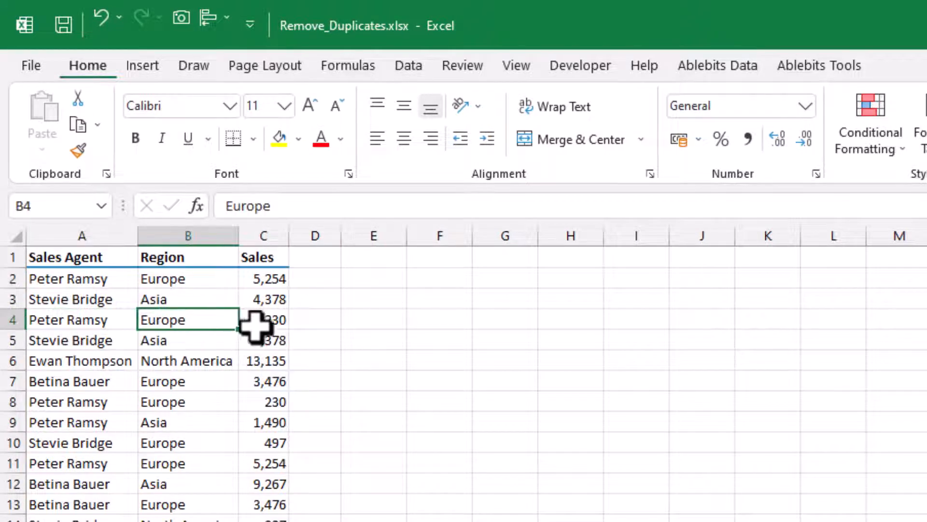
{"action": "left_click", "coordinate": [272, 322]}
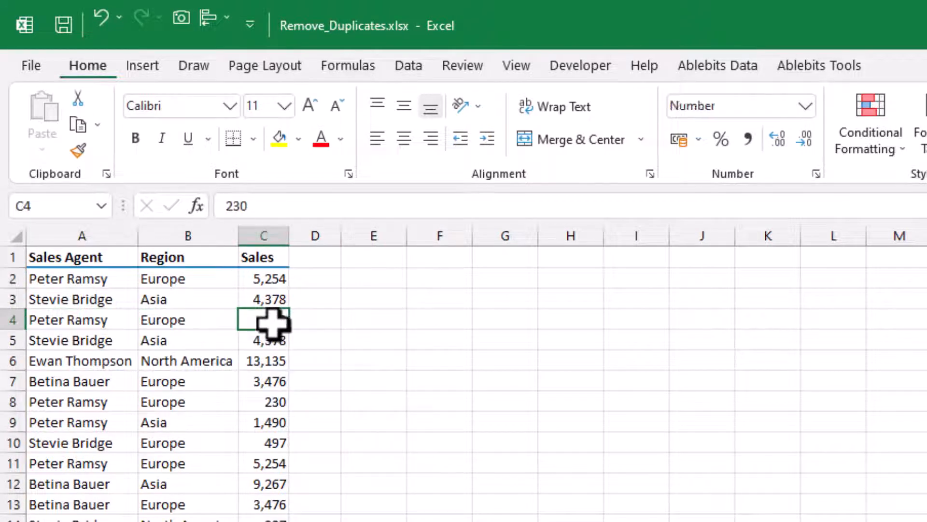
{"action": "left_click", "coordinate": [106, 405]}
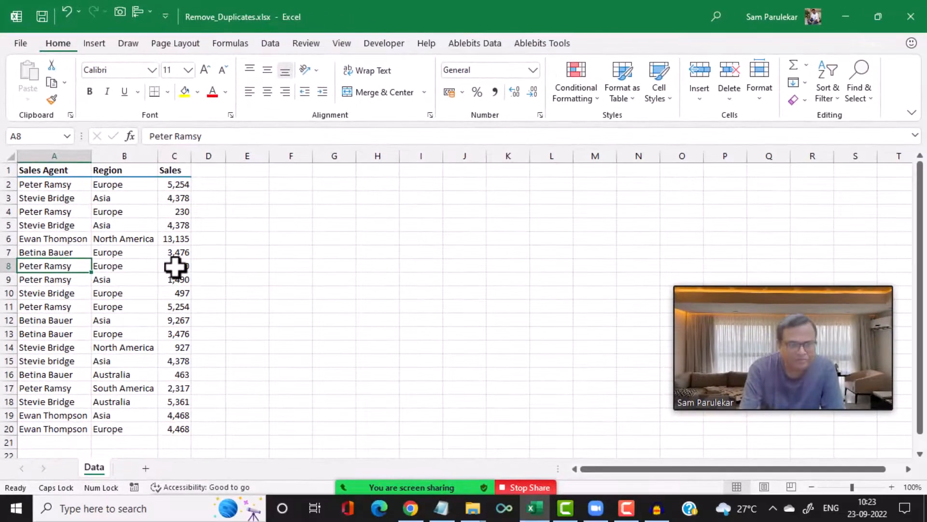
{"action": "left_click", "coordinate": [267, 393]}
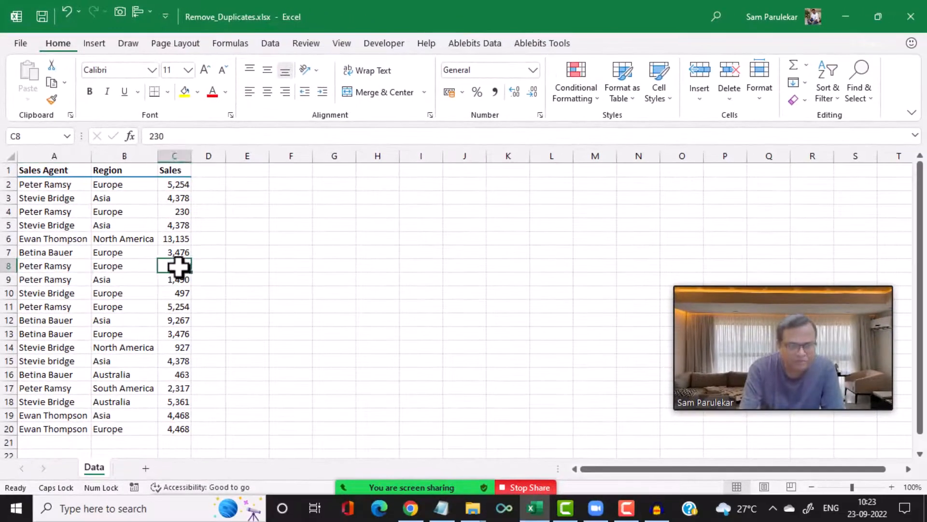
{"action": "left_click", "coordinate": [48, 265]}
{"action": "left_click", "coordinate": [107, 265]}
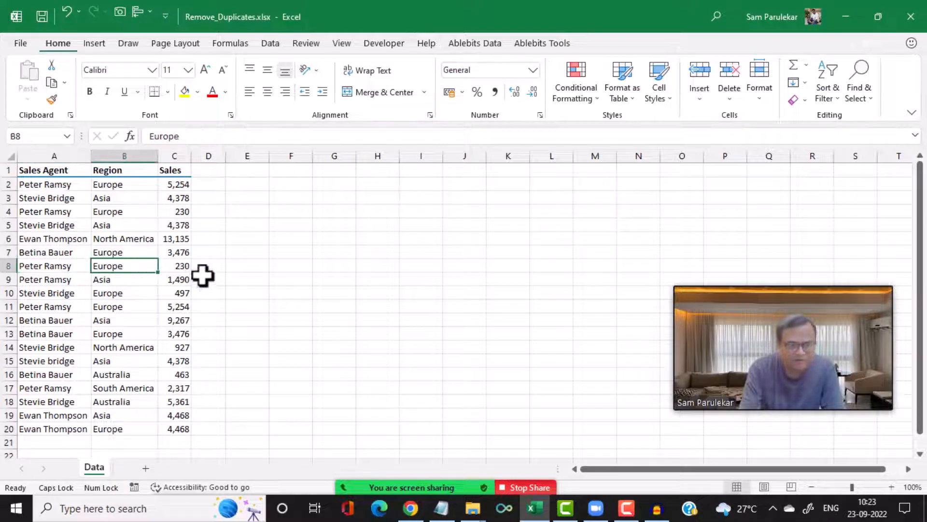
{"action": "left_click", "coordinate": [182, 266]}
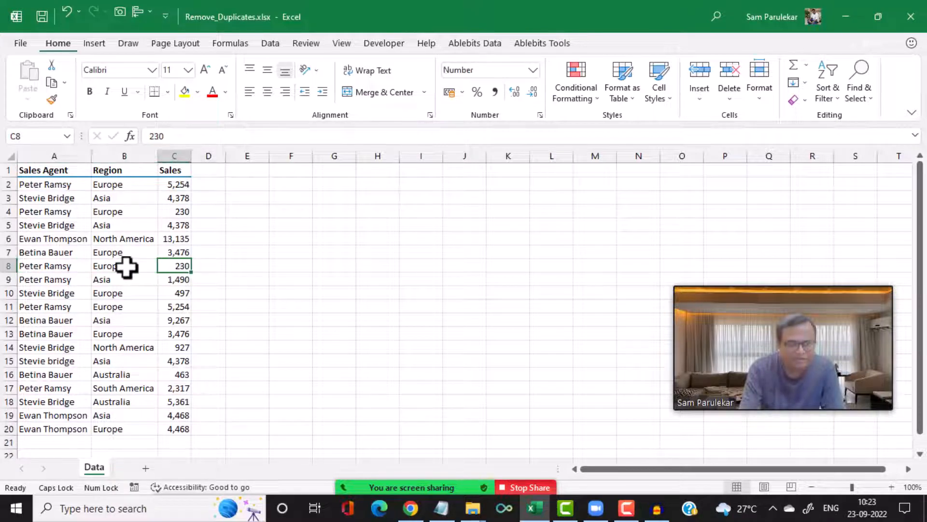
{"action": "left_click", "coordinate": [126, 266]}
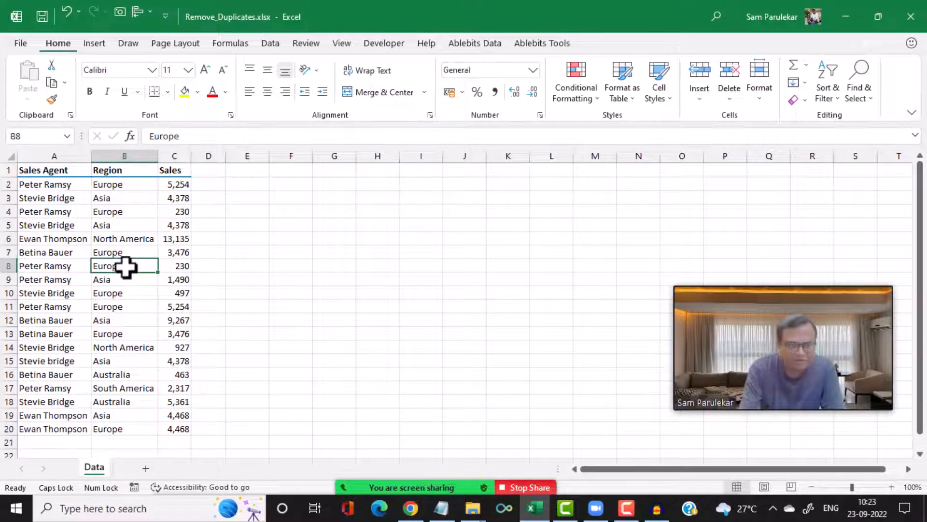
{"action": "left_click", "coordinate": [62, 267]}
{"action": "left_click", "coordinate": [38, 213]}
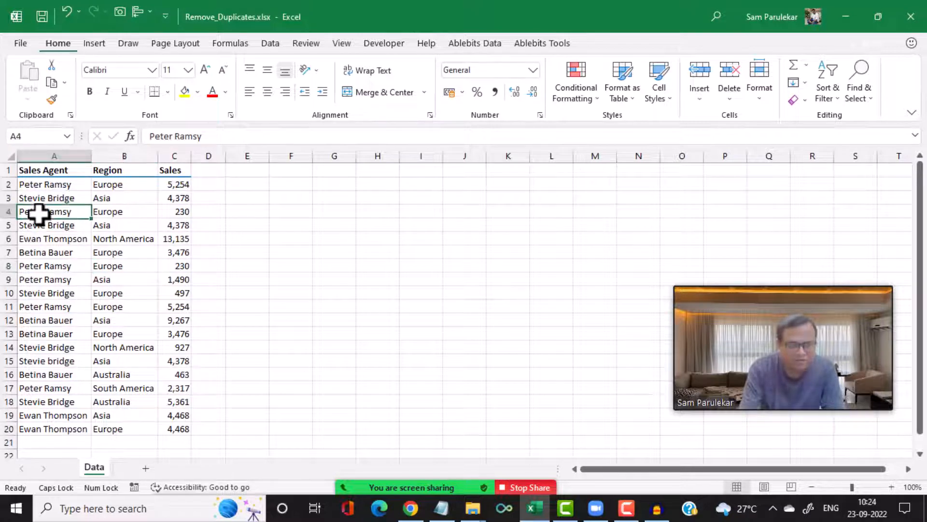
{"action": "left_click", "coordinate": [116, 211]}
{"action": "left_click", "coordinate": [173, 211]}
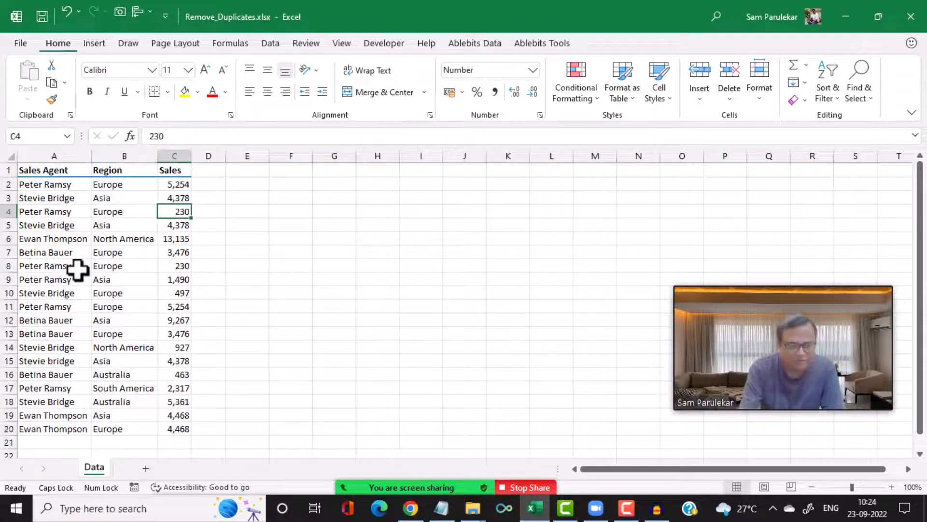
Compare rows 11 and 2 across all three columns for a full-row duplicate
{"action": "left_click", "coordinate": [61, 308]}
{"action": "left_click", "coordinate": [119, 310]}
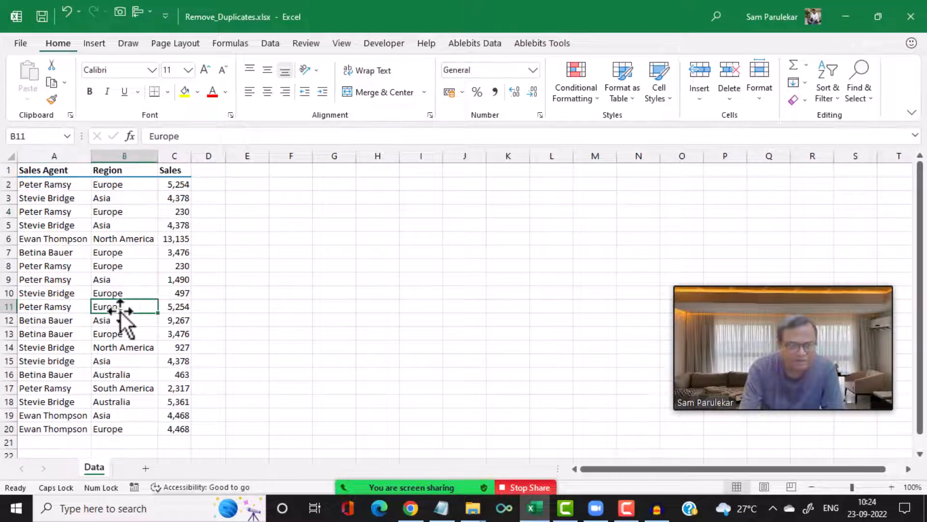
{"action": "left_click", "coordinate": [180, 309]}
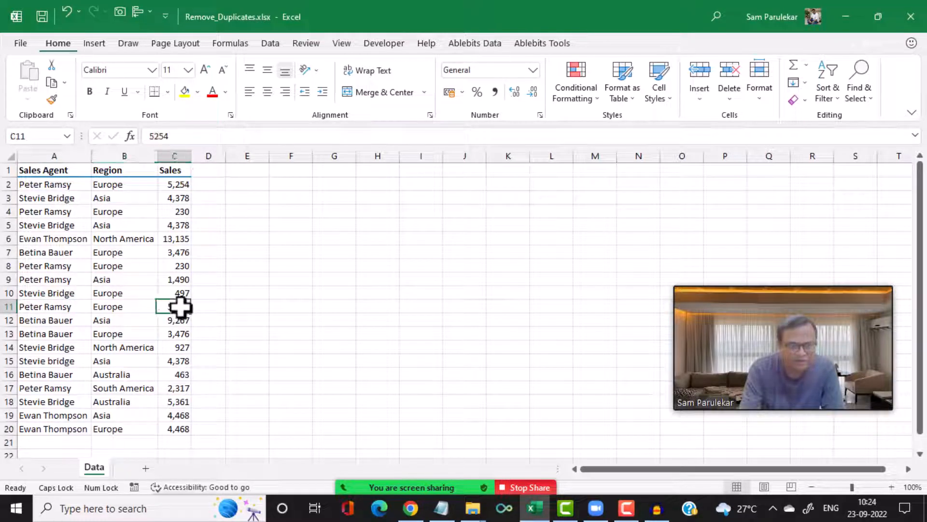
{"action": "left_click", "coordinate": [62, 308]}
{"action": "left_click", "coordinate": [110, 307]}
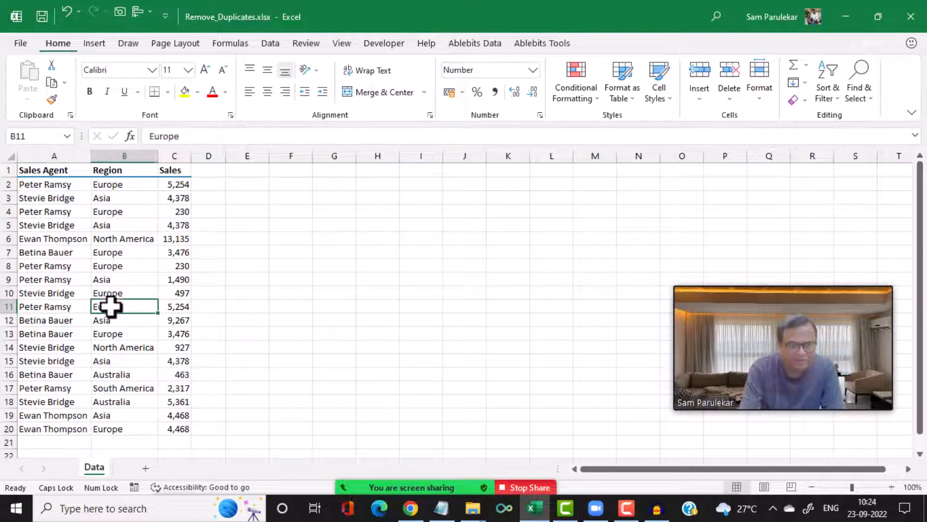
{"action": "left_click", "coordinate": [175, 310]}
{"action": "left_click", "coordinate": [49, 186]}
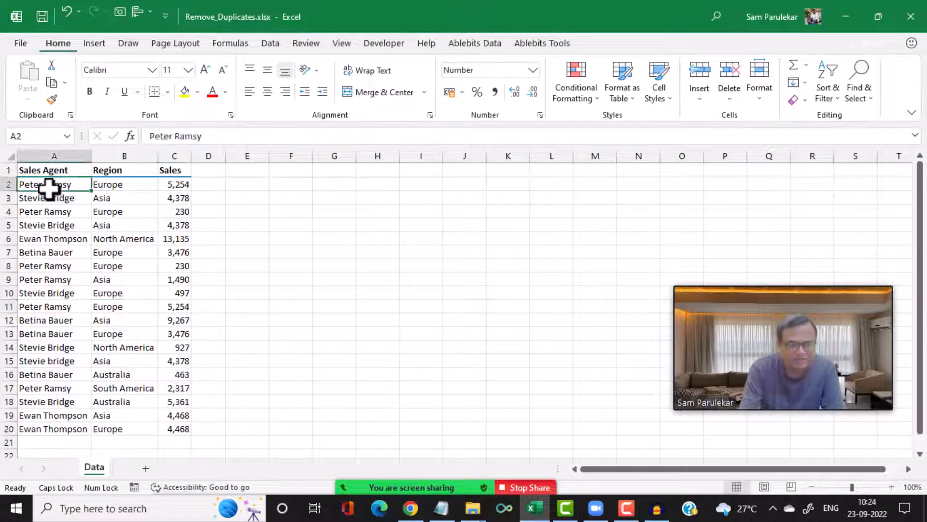
{"action": "left_click", "coordinate": [120, 186]}
{"action": "left_click", "coordinate": [180, 184]}
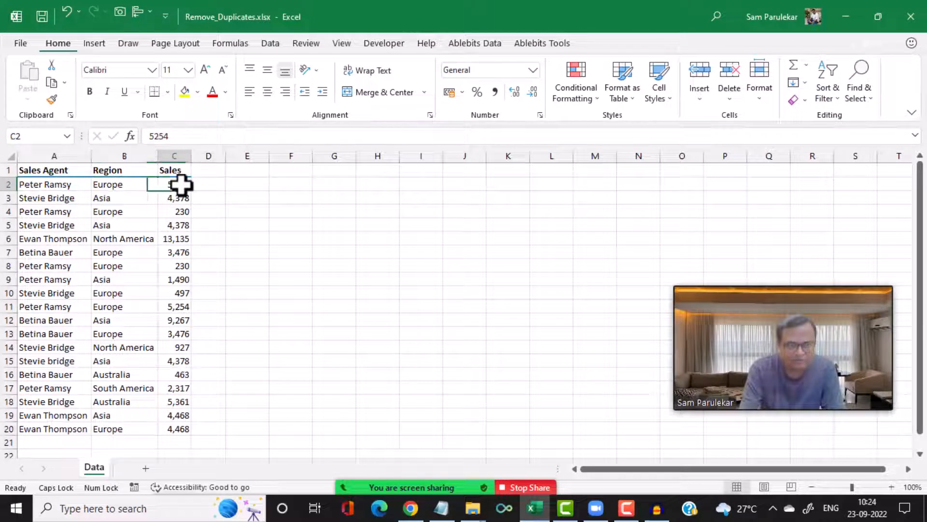
{"action": "left_click", "coordinate": [242, 292]}
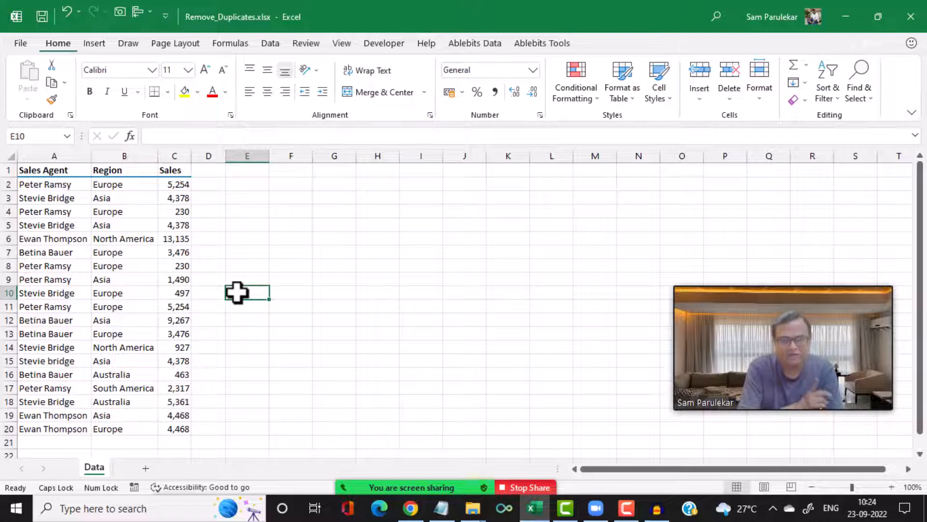
Copy the sales data in A1:C20 to F1 and autofit the widths of columns F and G
{"action": "left_click", "coordinate": [65, 175]}
{"action": "left_click_drag", "start_coordinate": [66, 175], "coordinate": [175, 427]}
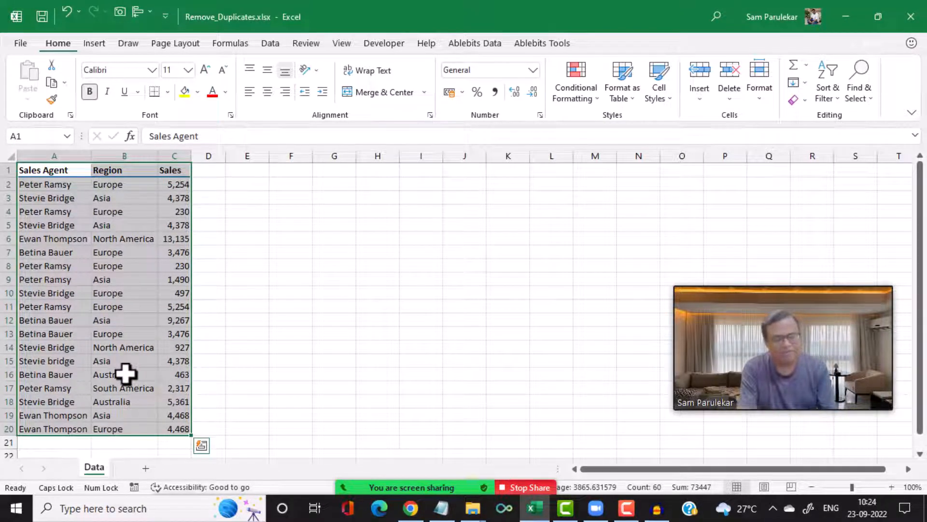
{"action": "key", "text": "ctrl+c"}
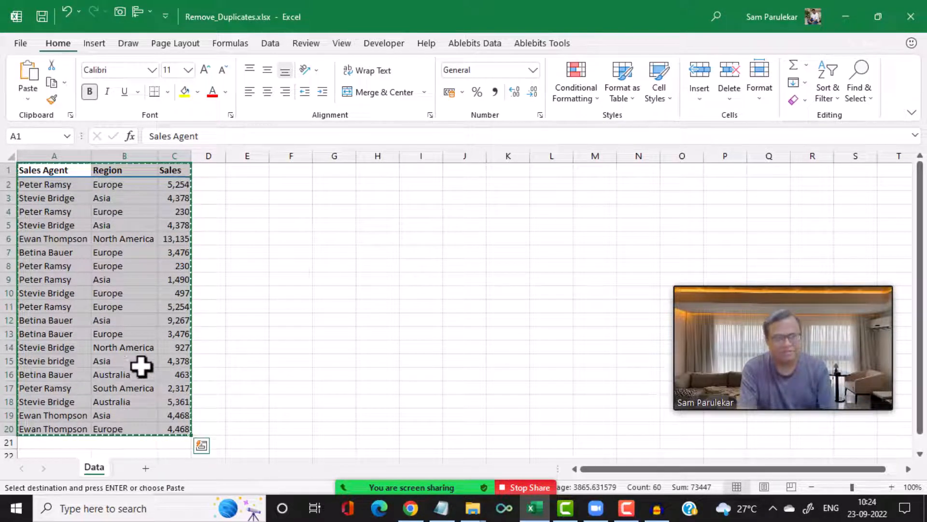
{"action": "left_click", "coordinate": [289, 168]}
{"action": "key", "text": "ctrl+v"}
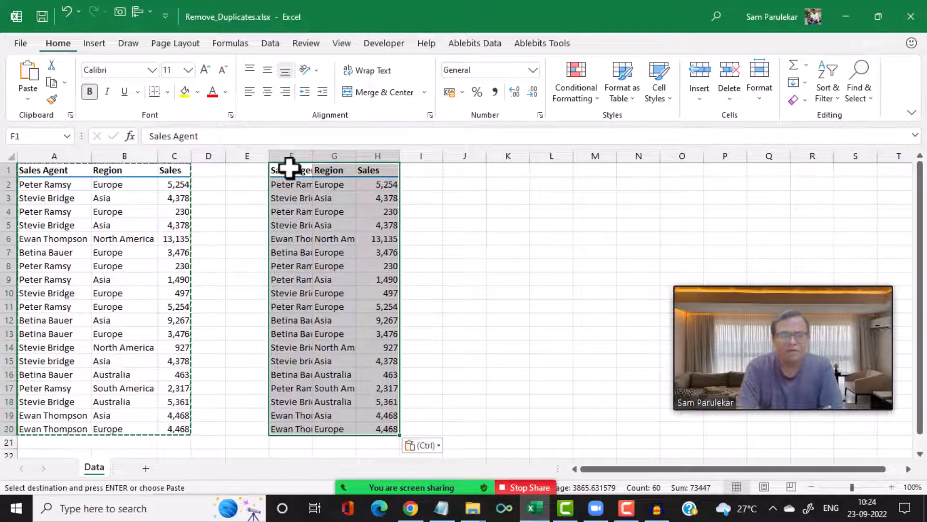
{"action": "double_click", "coordinate": [312, 156]}
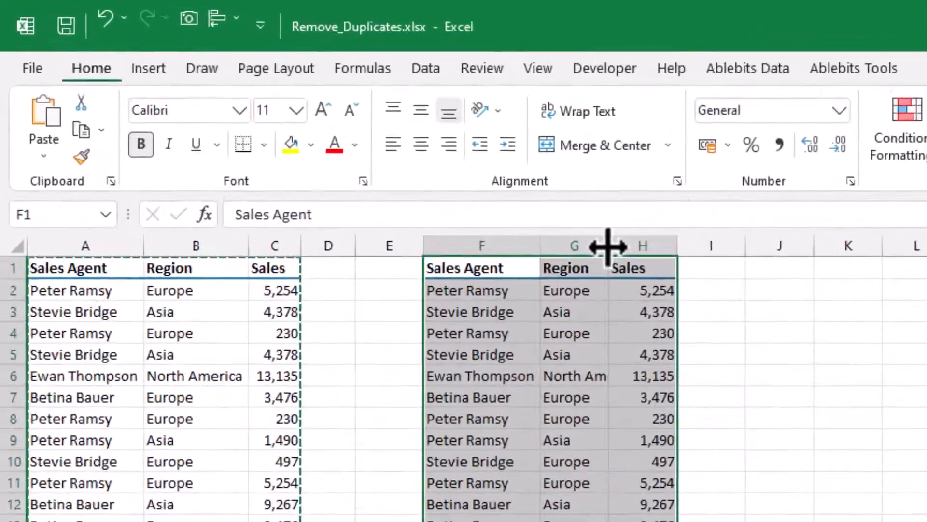
{"action": "double_click", "coordinate": [607, 246]}
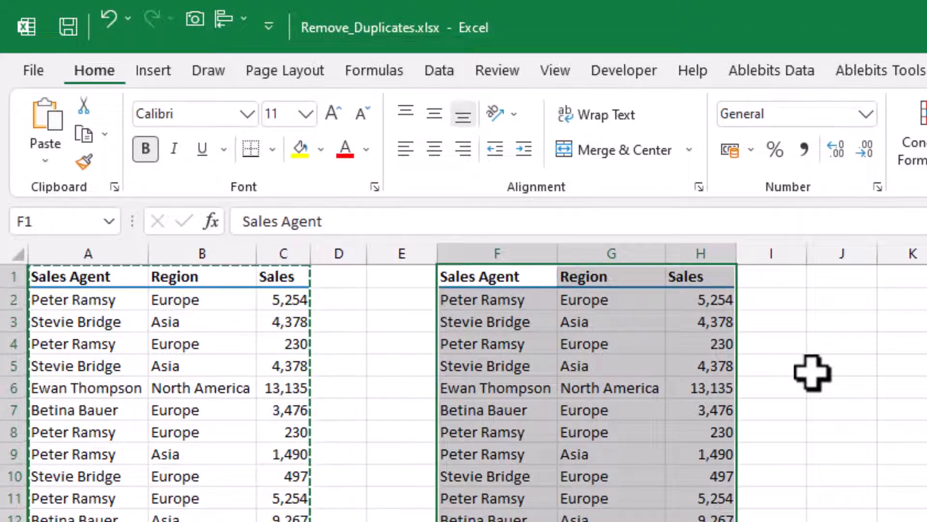
Remove duplicates from the copied data, treating the first row as headers and matching on Sales Agent, Region and Sales
{"action": "left_click", "coordinate": [439, 71]}
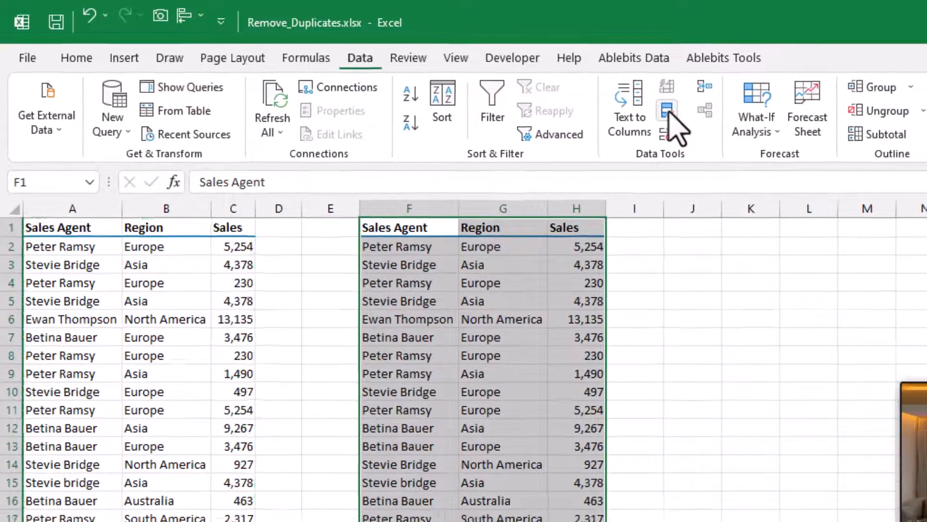
{"action": "left_click", "coordinate": [696, 116]}
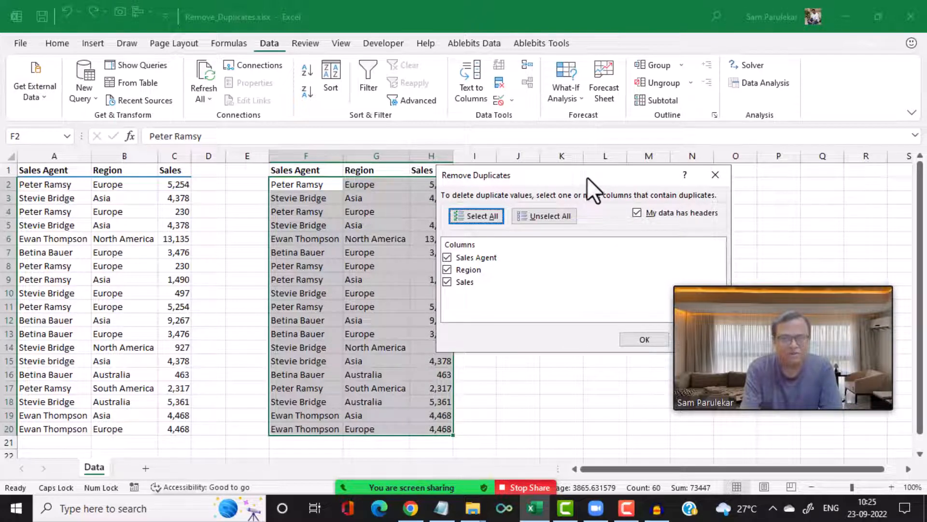
{"action": "left_click_drag", "start_coordinate": [587, 177], "coordinate": [410, 135]}
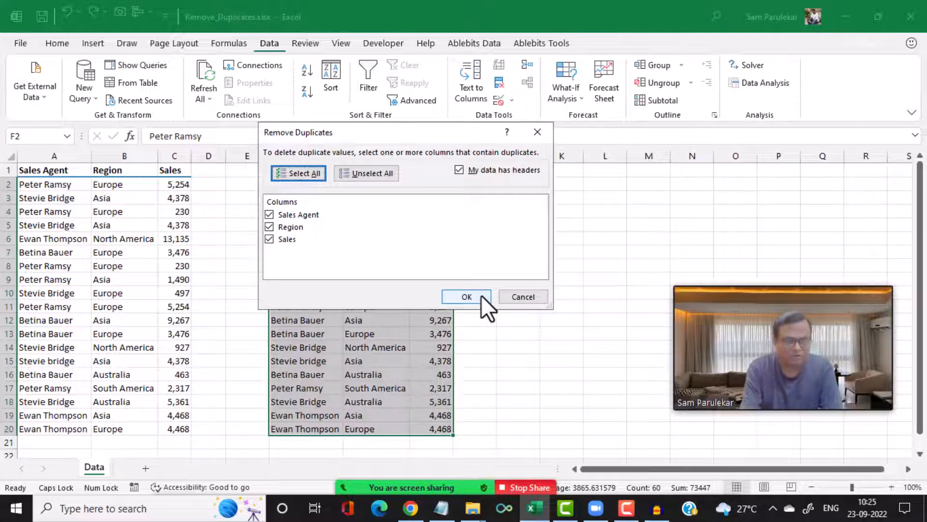
{"action": "left_click", "coordinate": [466, 296]}
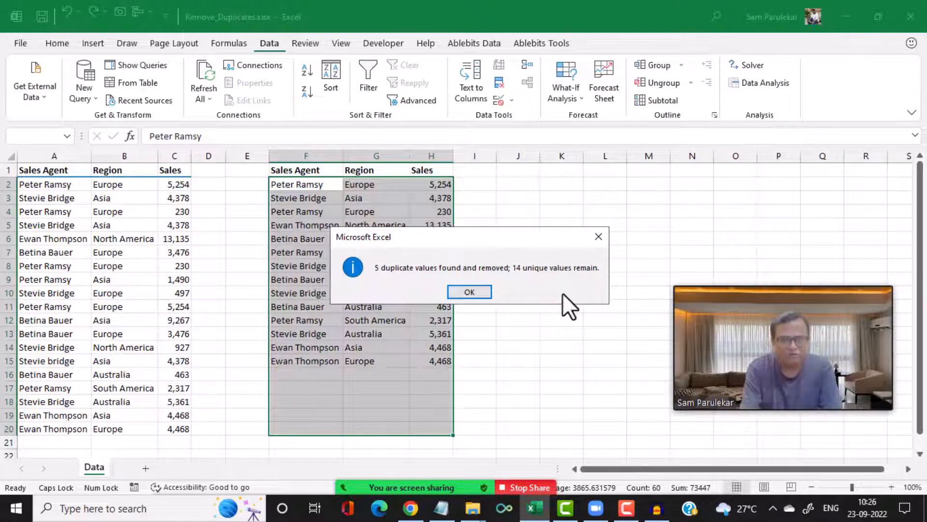
{"action": "left_click", "coordinate": [465, 292]}
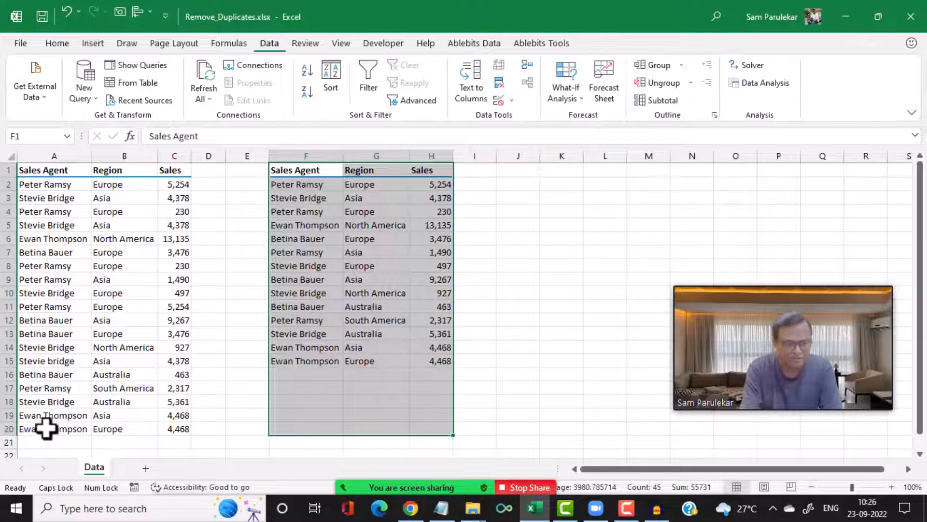
Duplicate the original data's last record from row 20 into row 21
{"action": "left_click", "coordinate": [45, 429]}
{"action": "left_click_drag", "start_coordinate": [126, 428], "coordinate": [181, 429]}
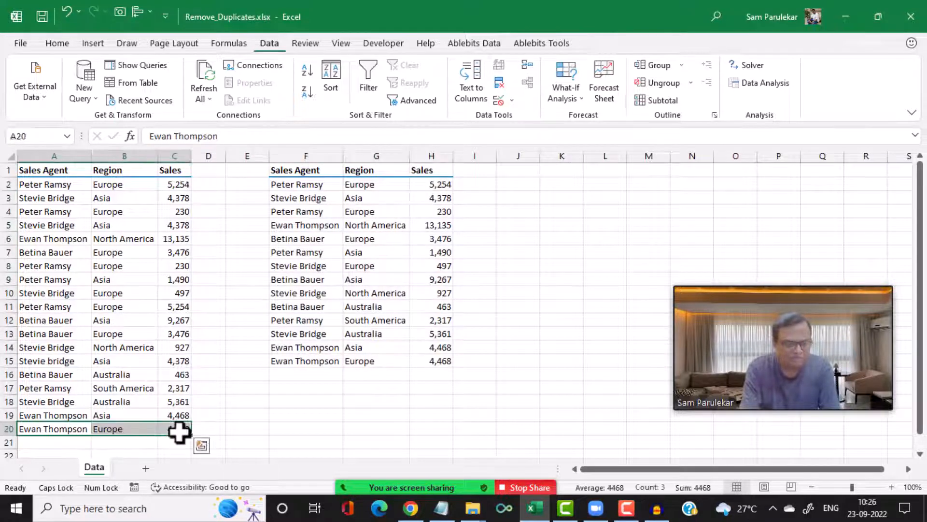
{"action": "key", "text": "ctrl+c"}
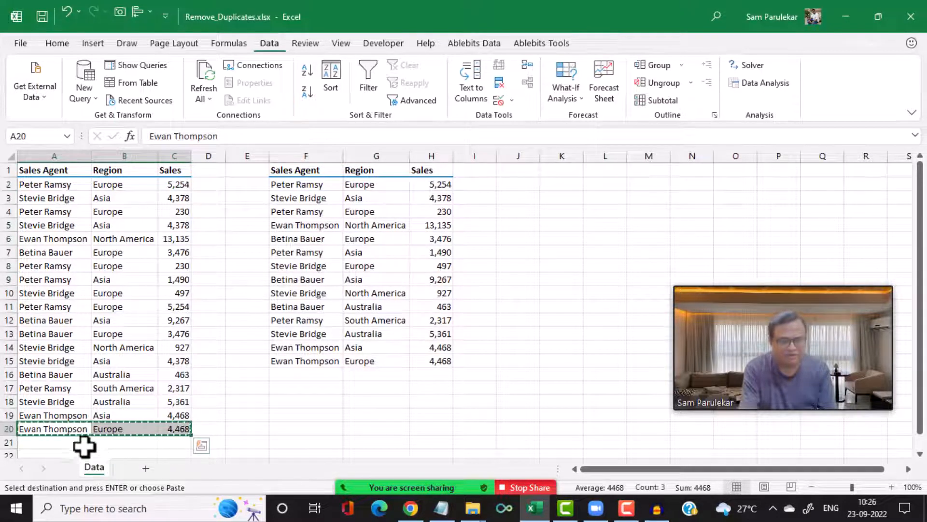
{"action": "left_click", "coordinate": [37, 441]}
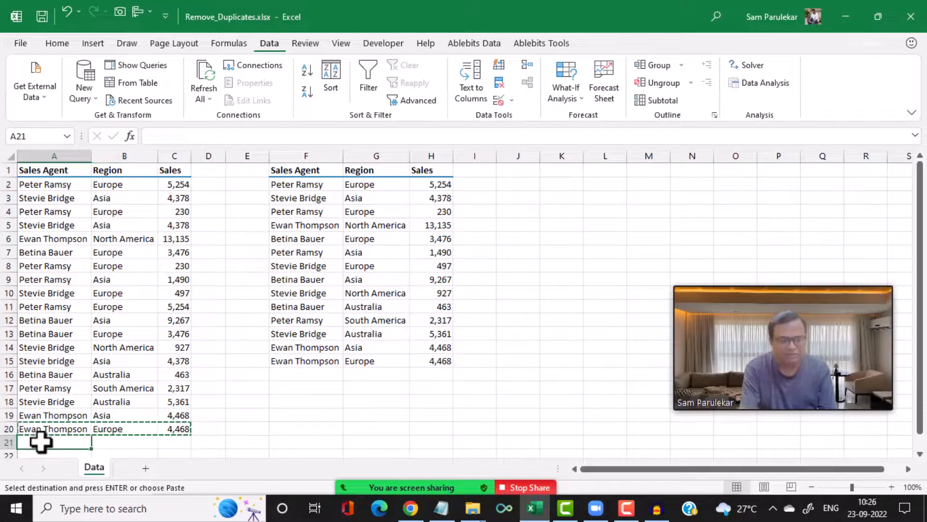
{"action": "key", "text": "ctrl+v"}
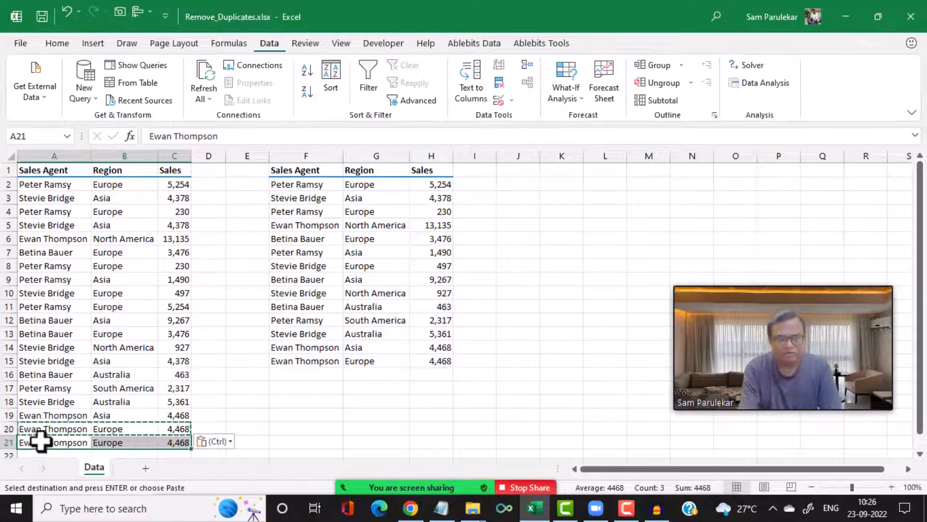
{"action": "left_click", "coordinate": [298, 305]}
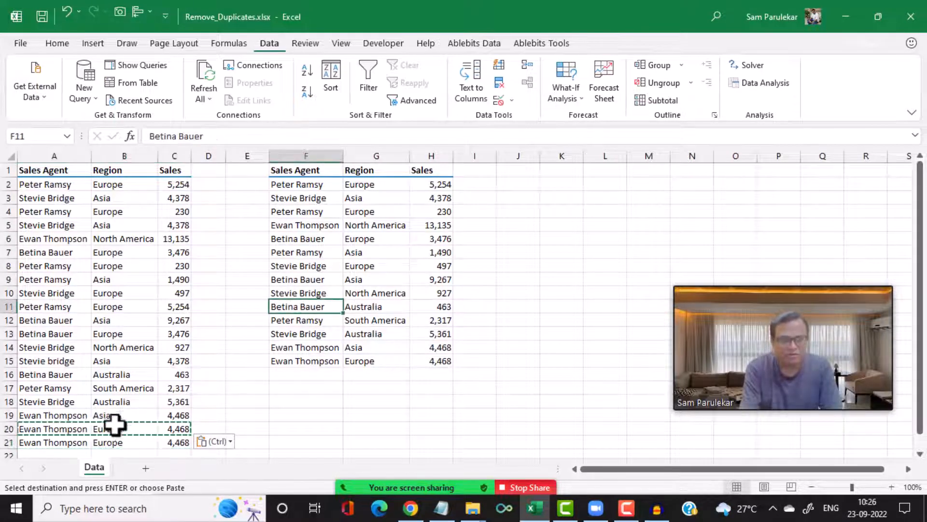
{"action": "key", "text": "Escape"}
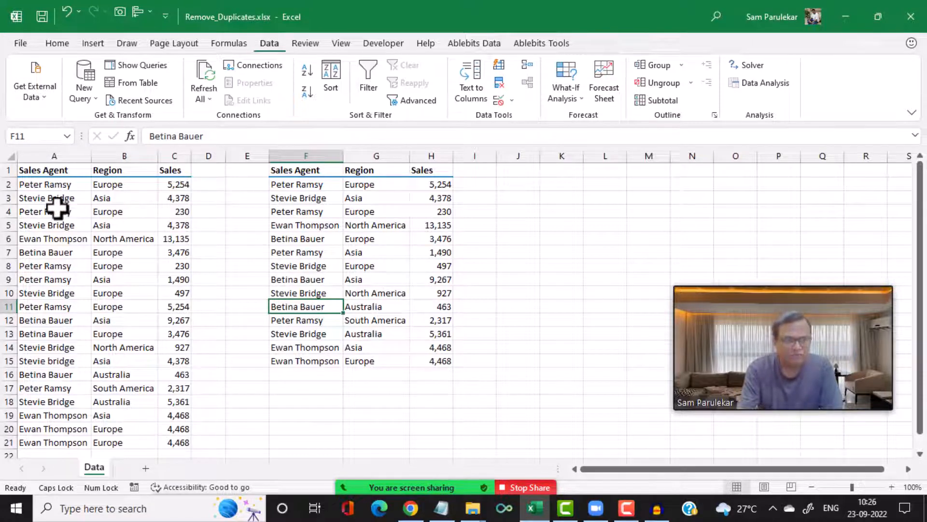
Convert A1:C21 into a table with headers and bring it into the Power Query Editor
{"action": "left_click_drag", "start_coordinate": [33, 175], "coordinate": [162, 441]}
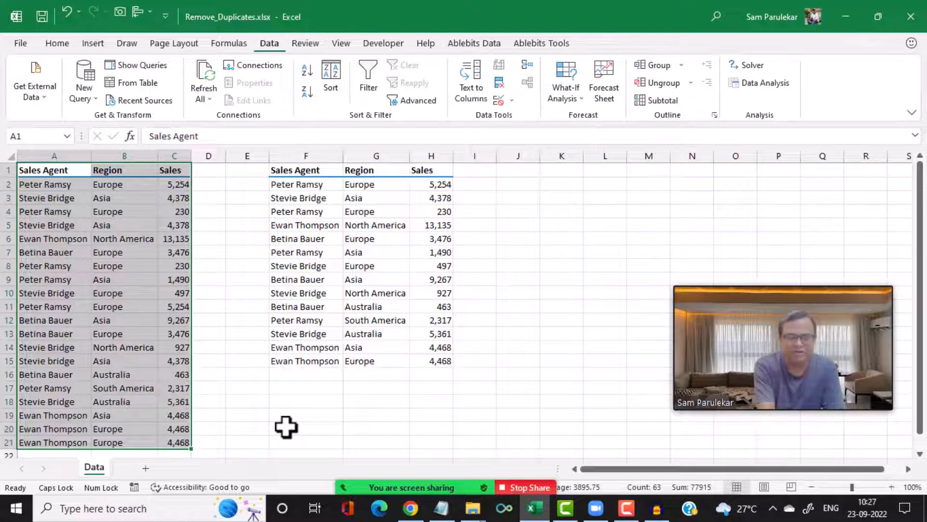
{"action": "key", "text": "ctrl+t"}
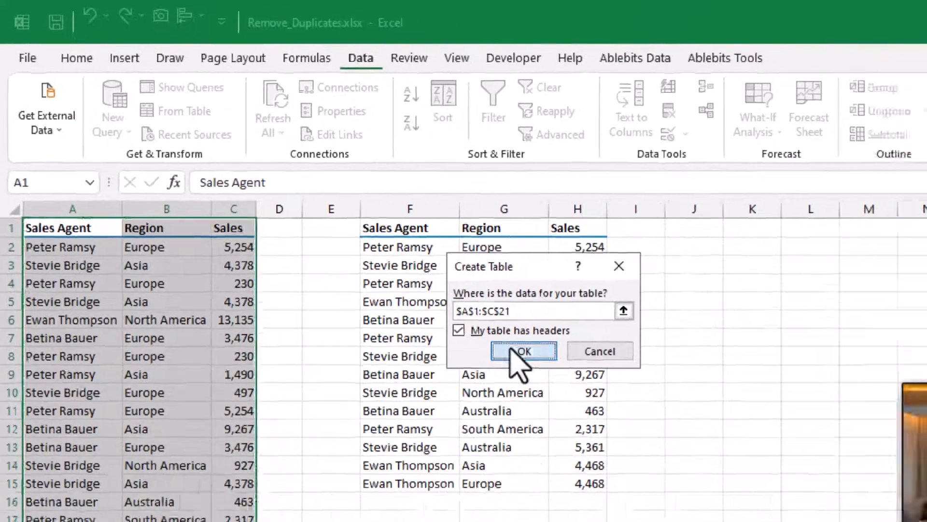
{"action": "left_click", "coordinate": [642, 440]}
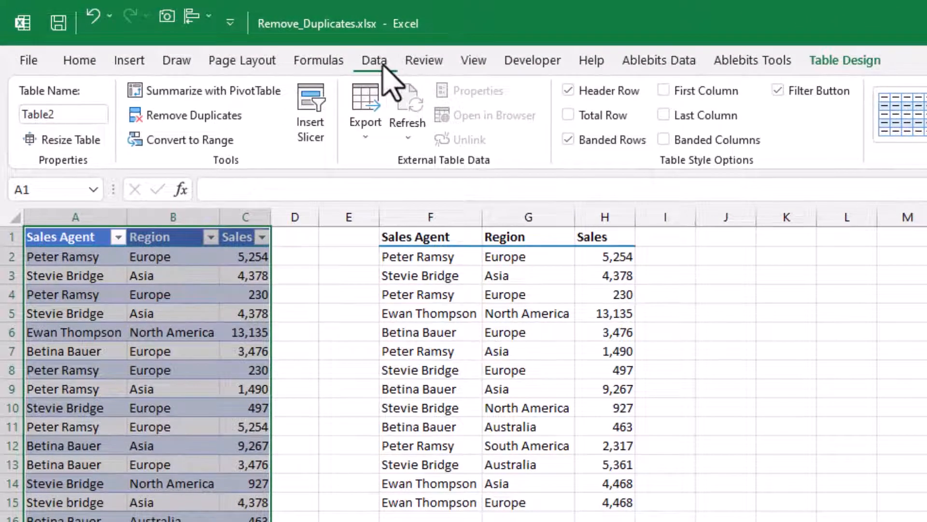
{"action": "left_click", "coordinate": [384, 66]}
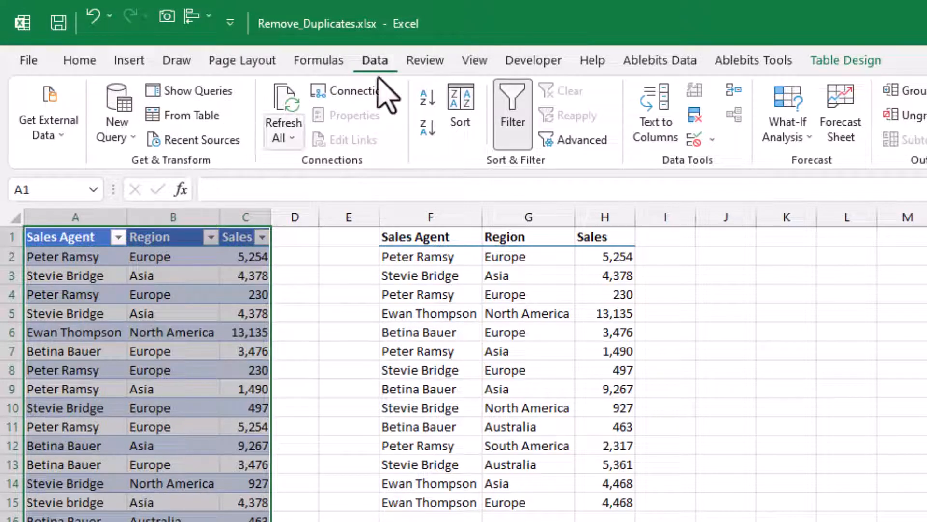
{"action": "left_click", "coordinate": [197, 121]}
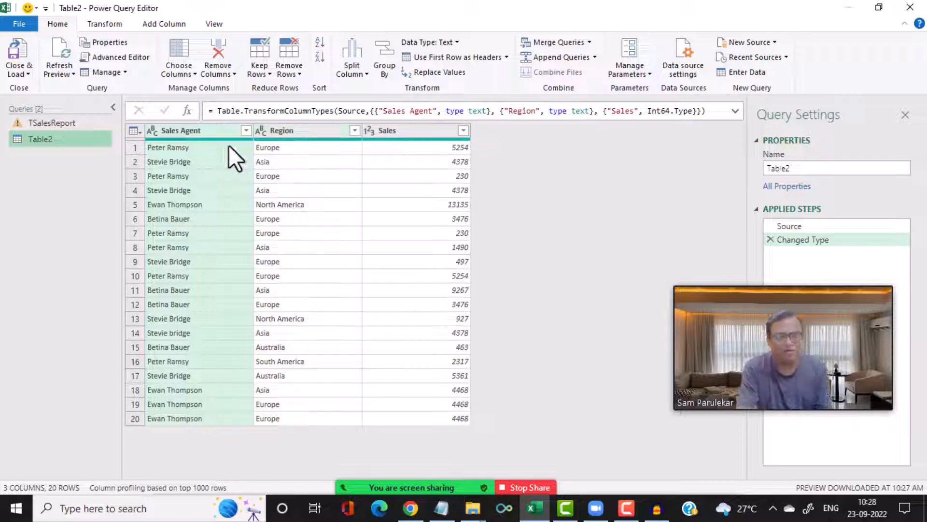
Remove duplicate rows from the query based on the Sales Agent, Region and Sales columns together
{"action": "left_click", "coordinate": [305, 128], "text": "ctrl"}
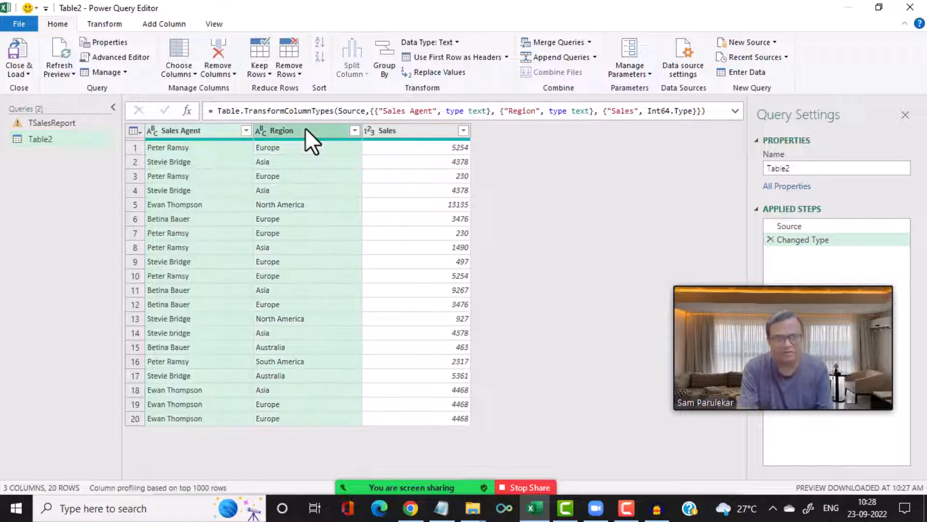
{"action": "left_click", "coordinate": [425, 135], "text": "ctrl"}
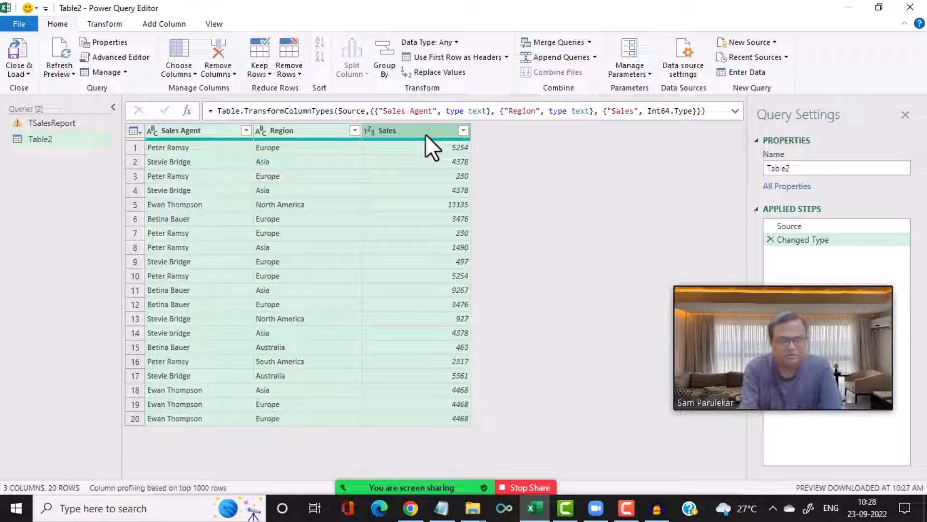
{"action": "right_click", "coordinate": [390, 223]}
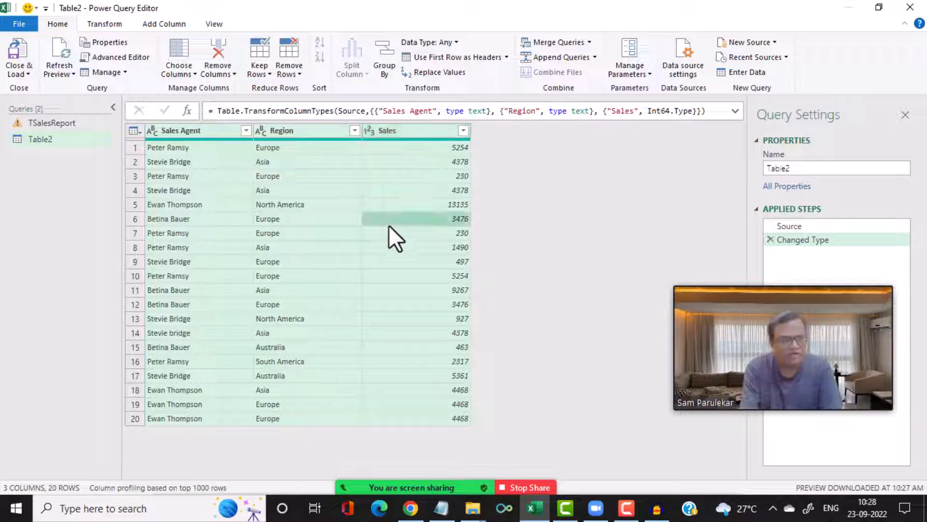
{"action": "left_click", "coordinate": [213, 130]}
{"action": "left_click", "coordinate": [212, 130]}
{"action": "left_click", "coordinate": [335, 130], "text": "ctrl"}
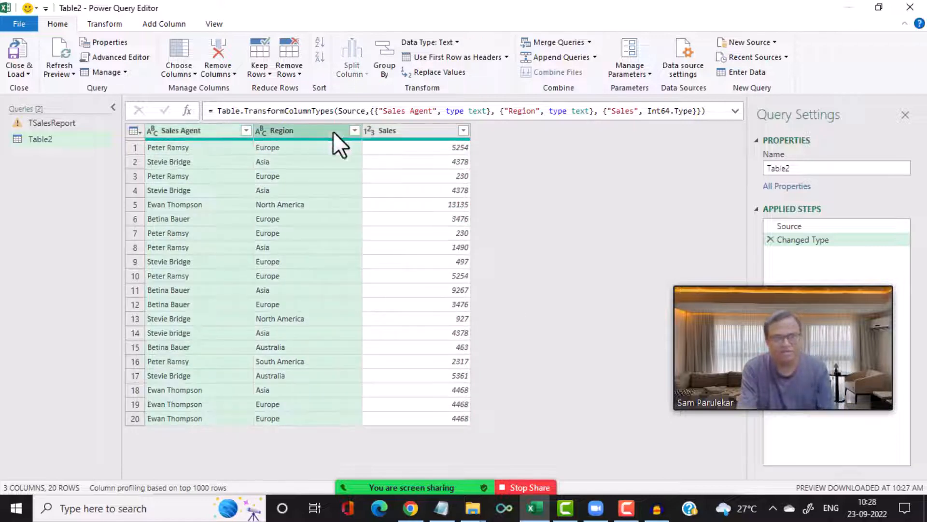
{"action": "left_click", "coordinate": [412, 133], "text": "ctrl"}
{"action": "right_click", "coordinate": [412, 134]}
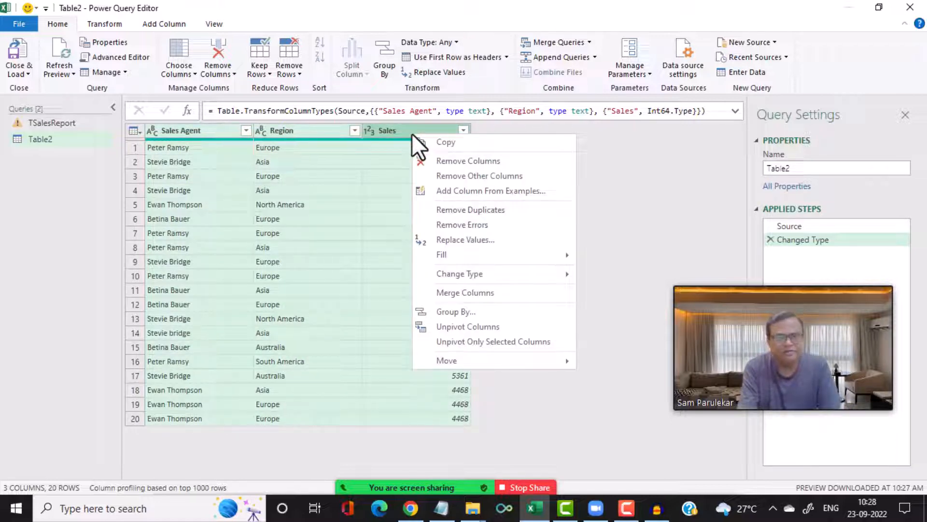
{"action": "left_click", "coordinate": [456, 212]}
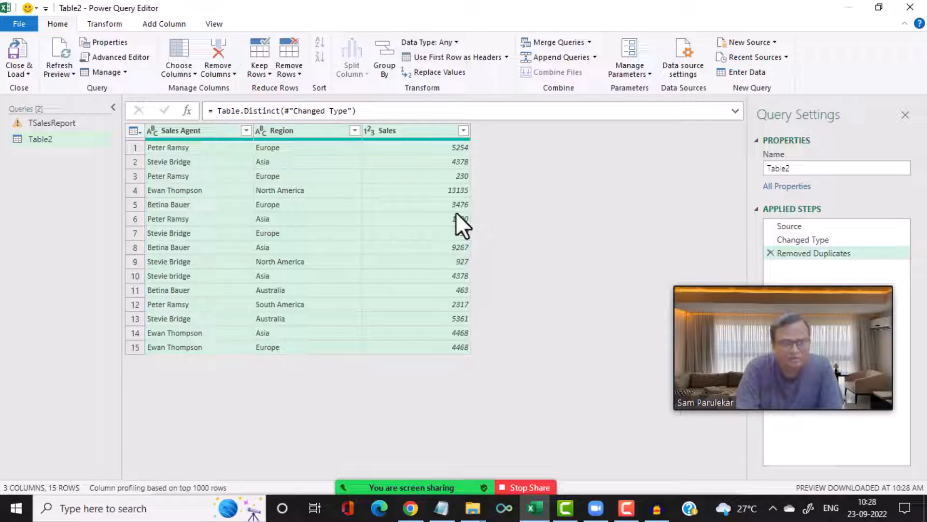
{"action": "left_click", "coordinate": [193, 261]}
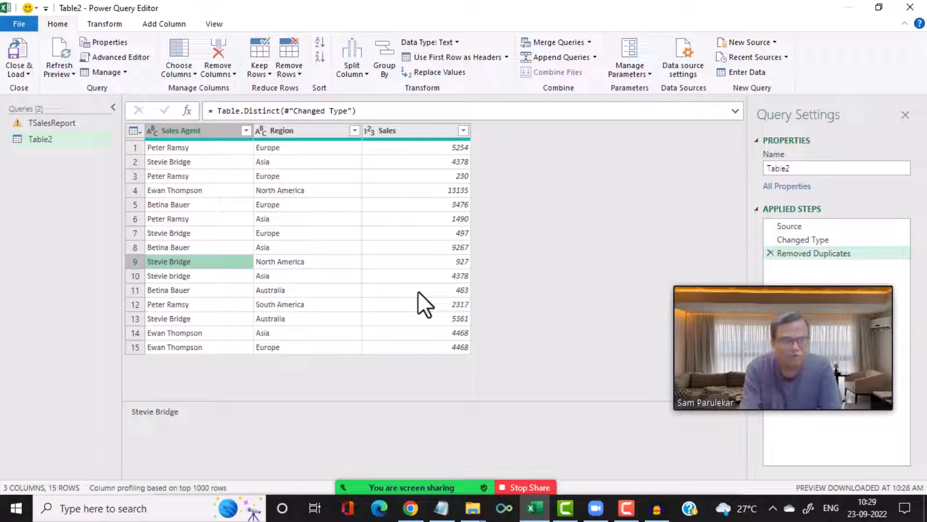
Load the deduplicated query as a table into the existing worksheet at range J1:N20
{"action": "left_click", "coordinate": [23, 25]}
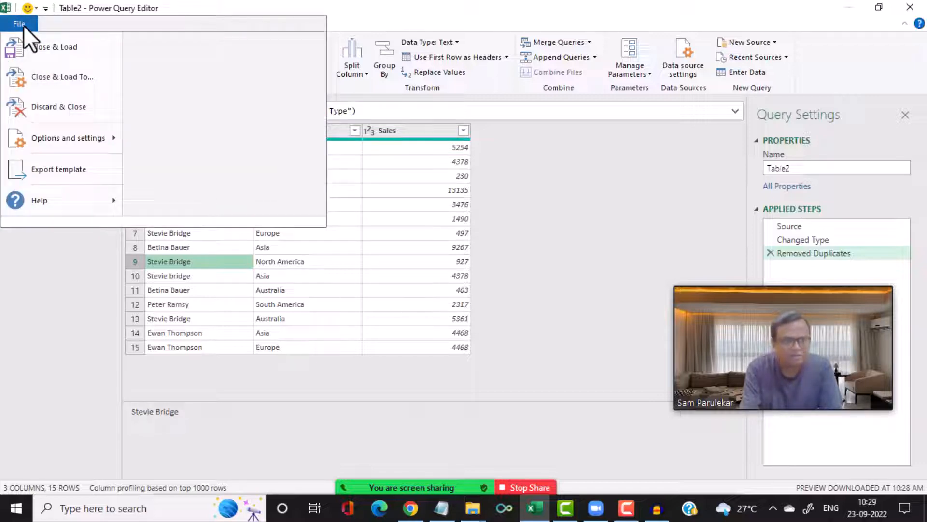
{"action": "left_click", "coordinate": [77, 81]}
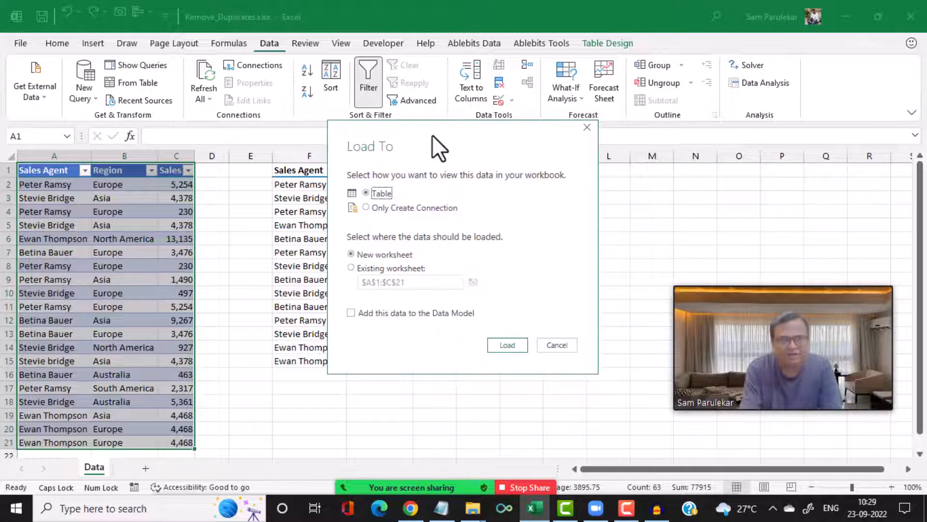
{"action": "left_click_drag", "start_coordinate": [431, 132], "coordinate": [266, 130]}
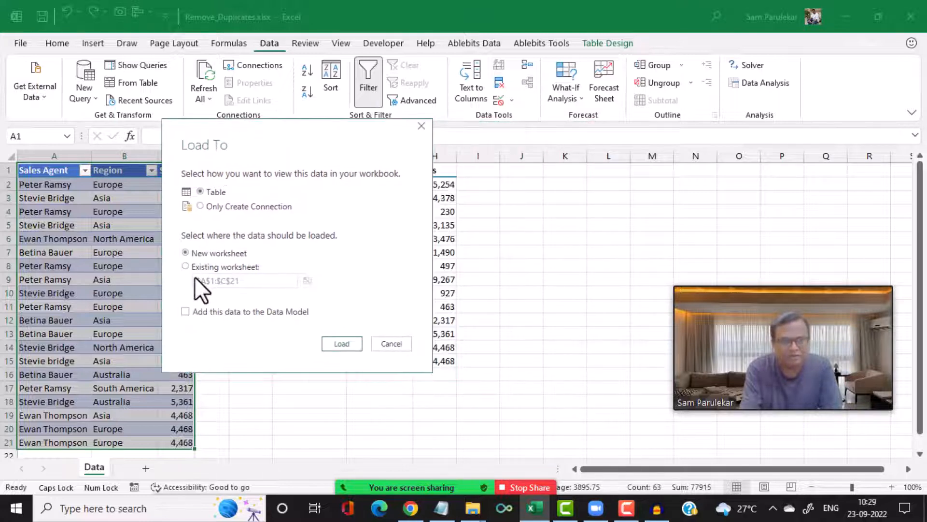
{"action": "left_click", "coordinate": [186, 266]}
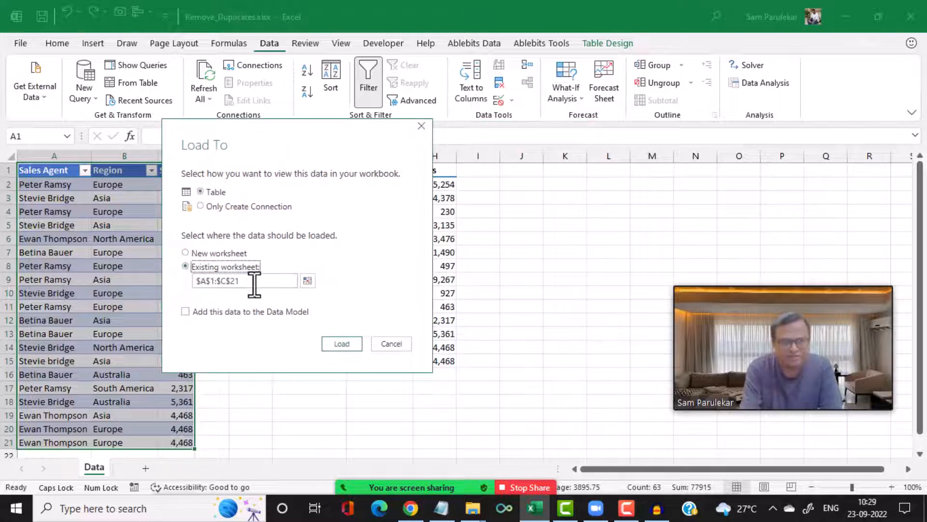
{"action": "left_click_drag", "start_coordinate": [255, 285], "coordinate": [165, 285]}
{"action": "key", "text": "BackSpace"}
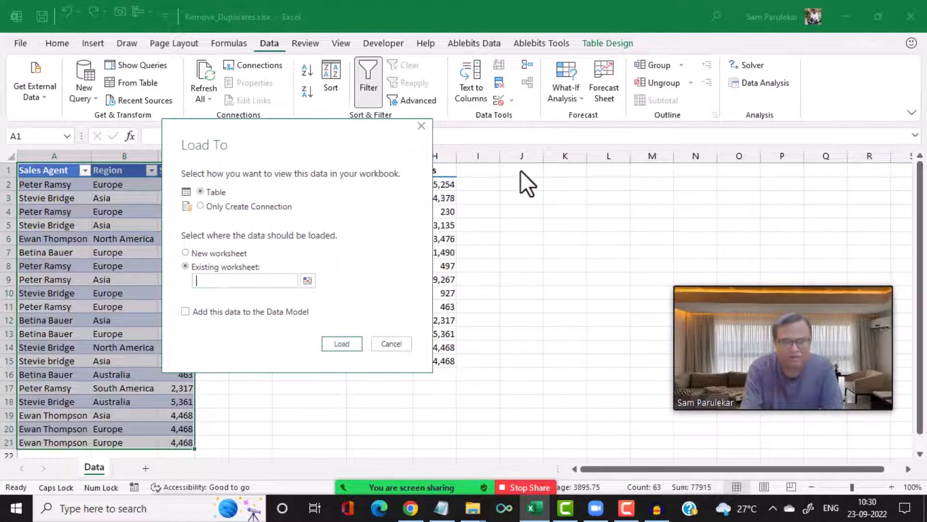
{"action": "left_click", "coordinate": [307, 280]}
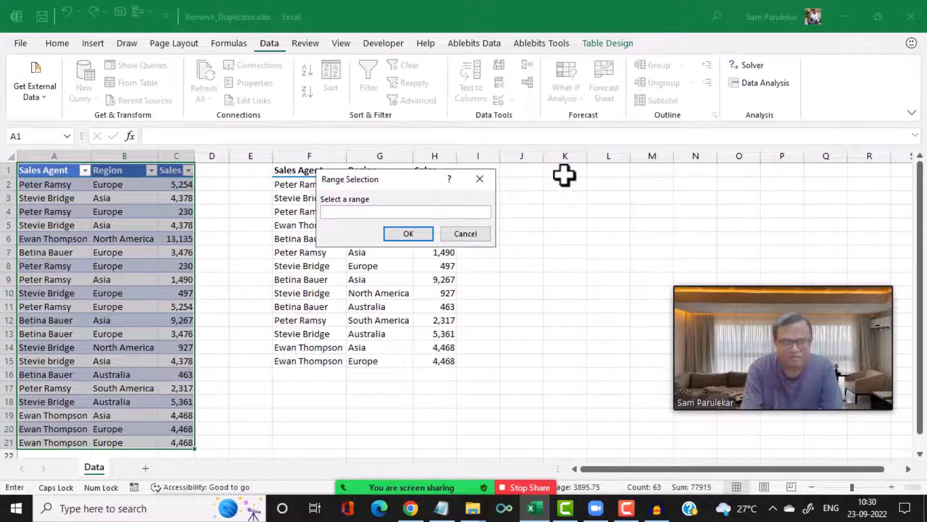
{"action": "left_click_drag", "start_coordinate": [531, 173], "coordinate": [704, 429]}
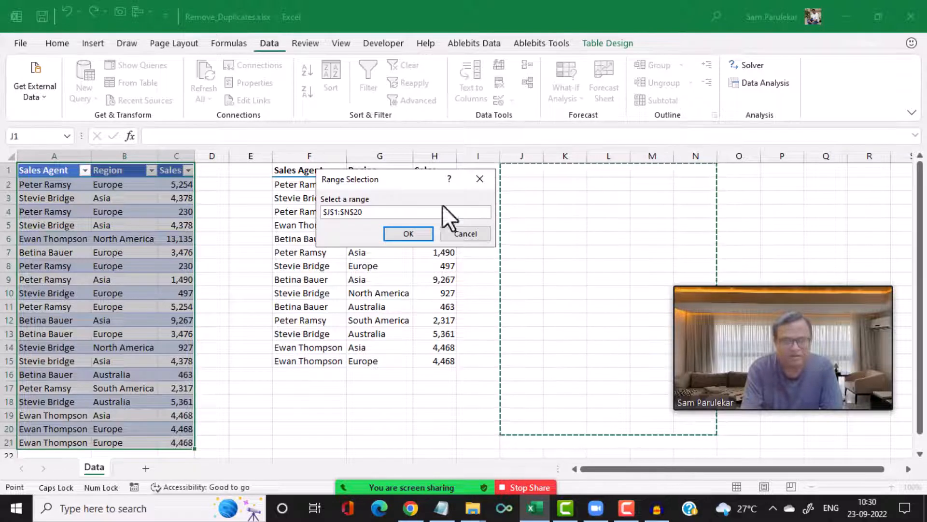
{"action": "left_click", "coordinate": [415, 233]}
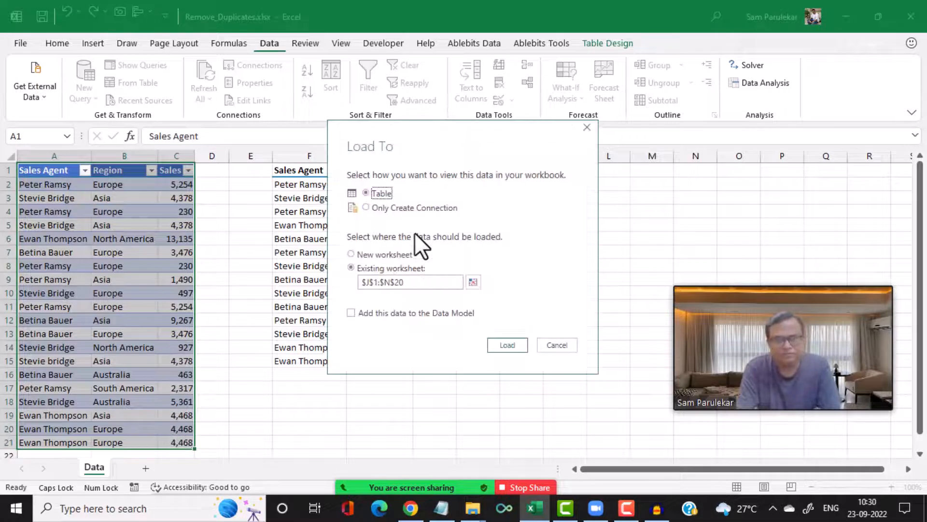
{"action": "left_click", "coordinate": [500, 347]}
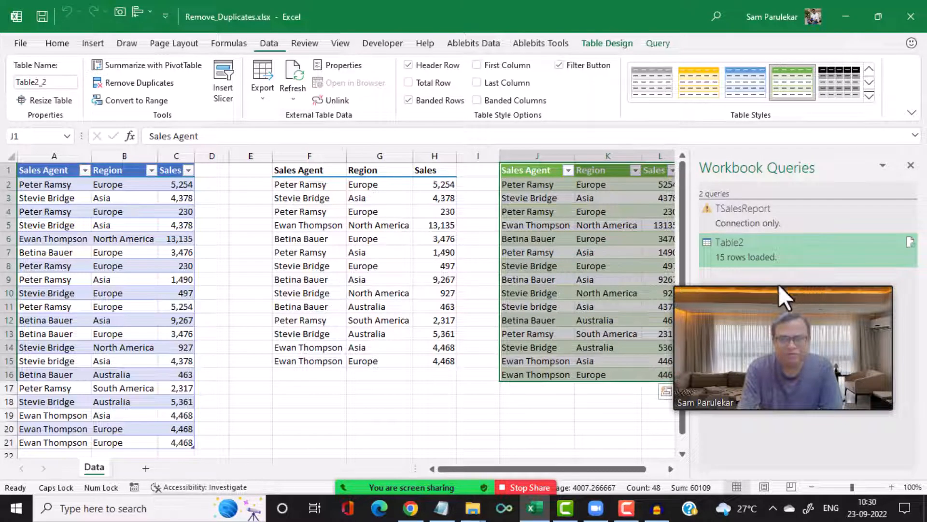
{"action": "left_click_drag", "start_coordinate": [765, 272], "coordinate": [789, 307]}
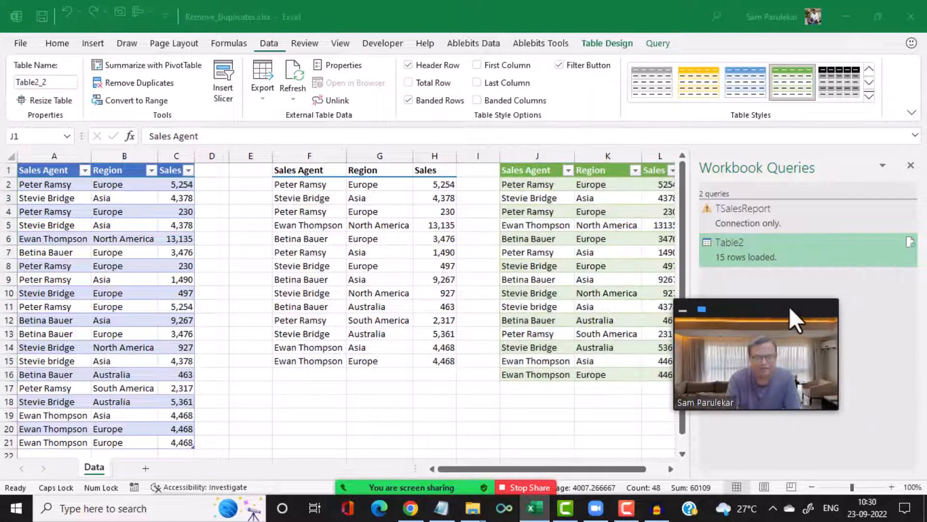
{"action": "left_click_drag", "start_coordinate": [838, 410], "coordinate": [904, 451]}
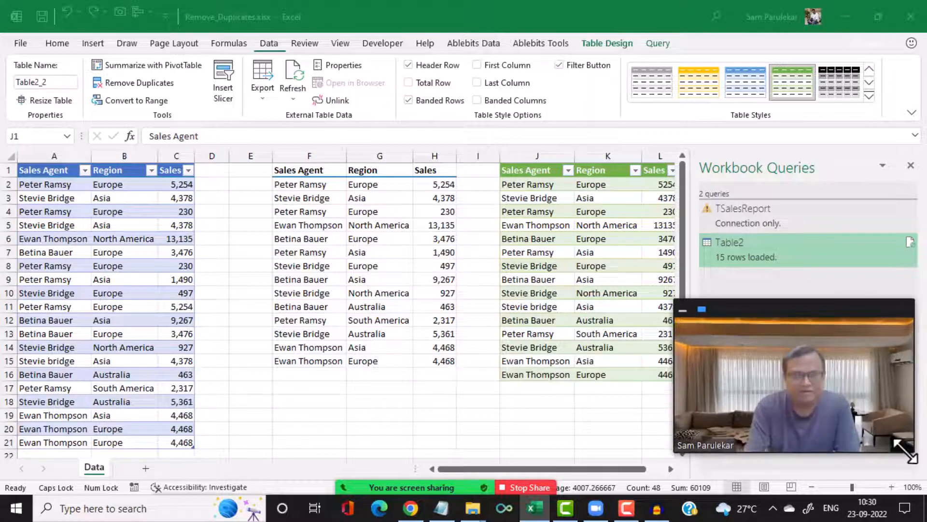
{"action": "left_click_drag", "start_coordinate": [826, 310], "coordinate": [842, 312]}
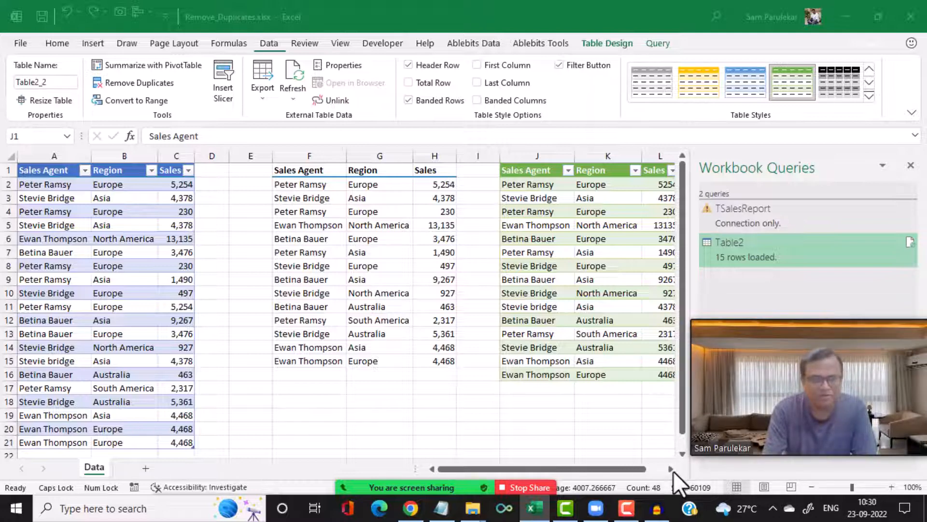
Duplicate the source table's record from row 13 (A13:C13) into row 22 directly below the last record
{"action": "left_click", "coordinate": [47, 441]}
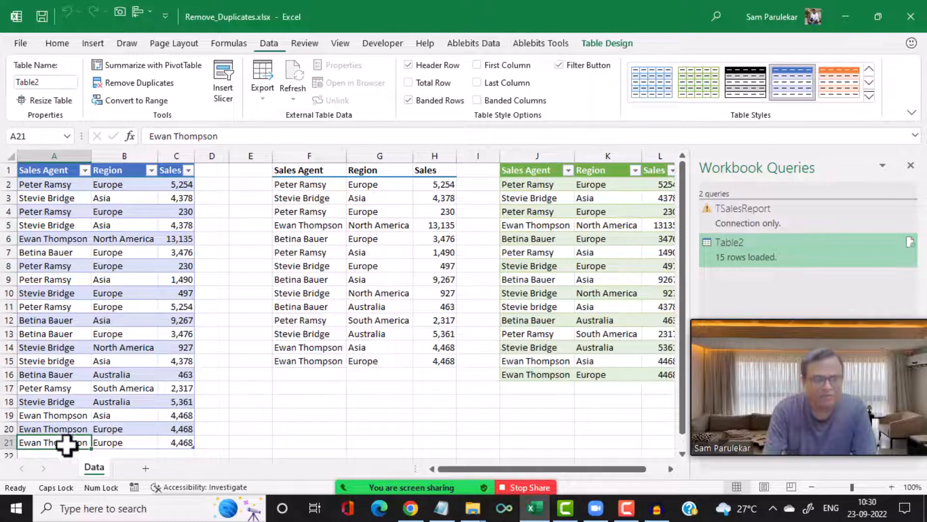
{"action": "left_click_drag", "start_coordinate": [58, 441], "coordinate": [163, 448]}
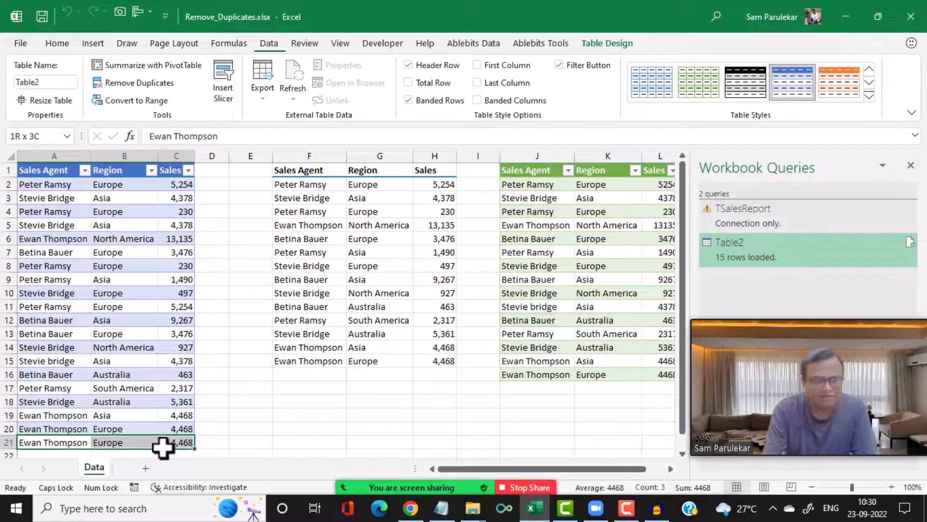
{"action": "left_click_drag", "start_coordinate": [45, 334], "coordinate": [175, 340]}
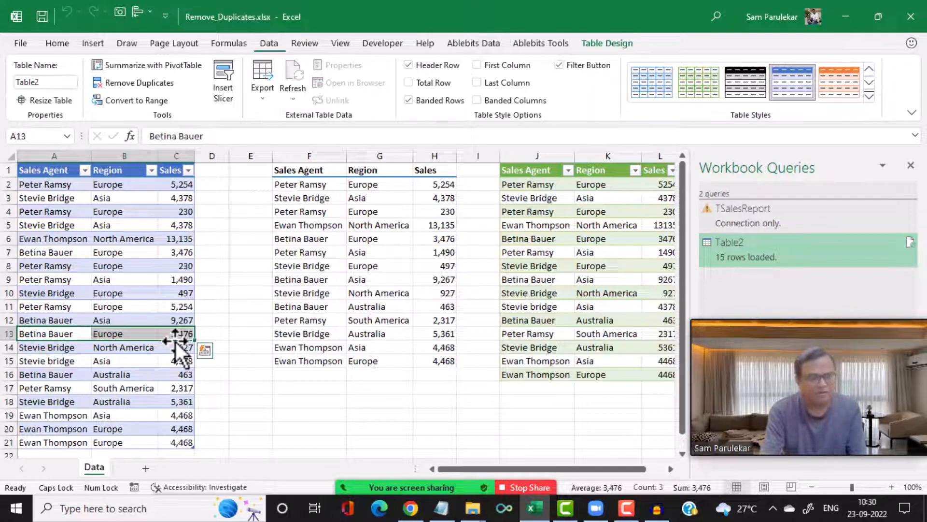
{"action": "key", "text": "ctrl+c"}
{"action": "scroll", "coordinate": [73, 444], "scroll_direction": "down", "scroll_amount": 1}
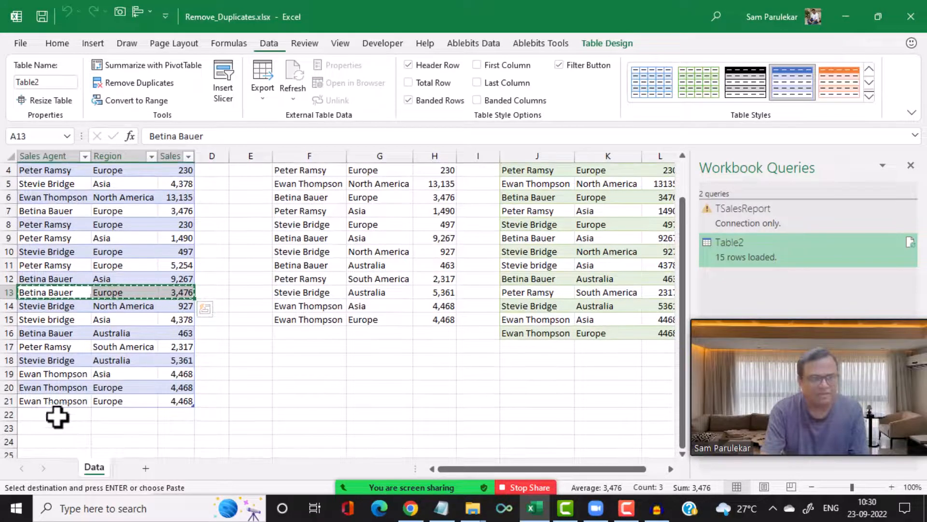
{"action": "left_click", "coordinate": [58, 416]}
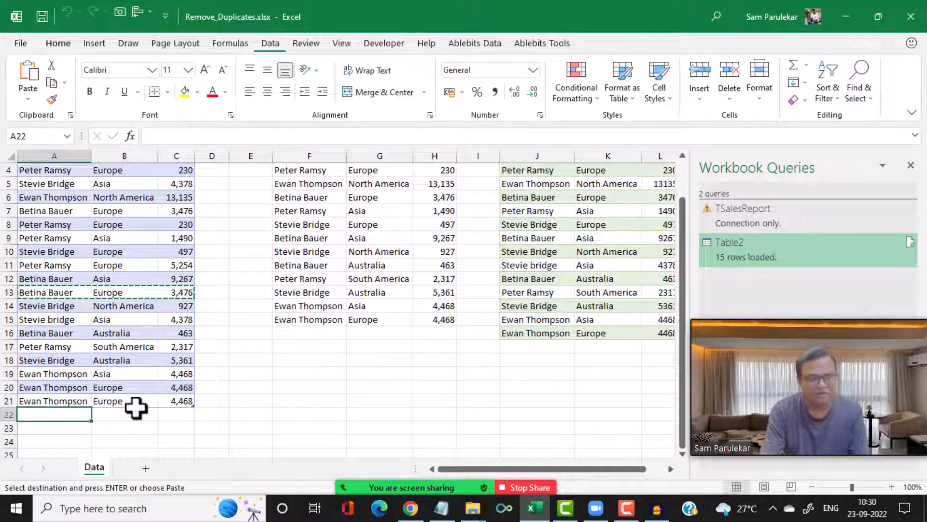
{"action": "key", "text": "ctrl+v"}
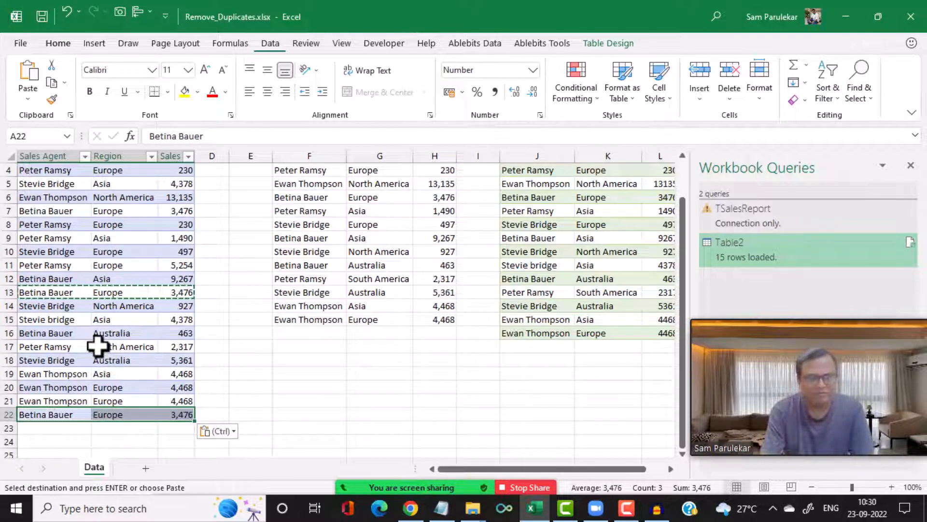
Refresh the loaded query table in column J and check it against the source table with the added duplicate
{"action": "left_click", "coordinate": [97, 333]}
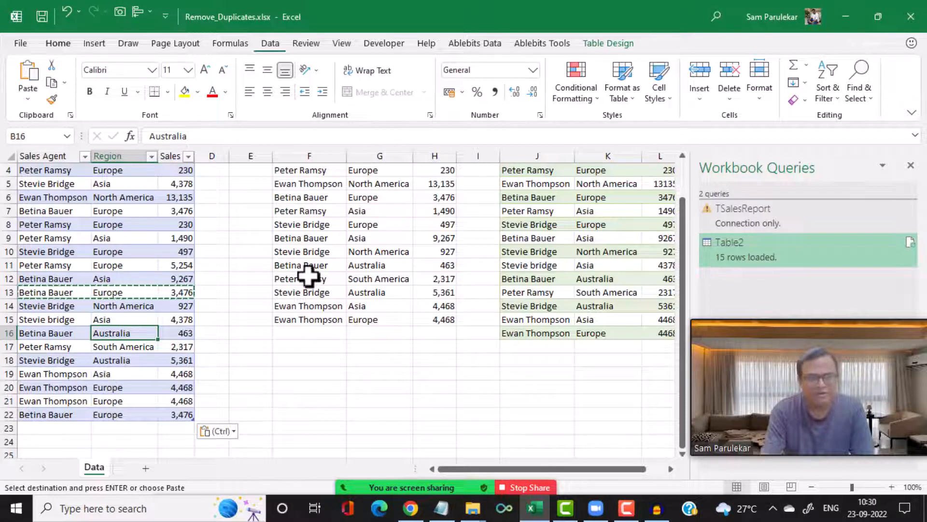
{"action": "left_click", "coordinate": [328, 263]}
{"action": "scroll", "coordinate": [328, 263], "scroll_direction": "up", "scroll_amount": 1}
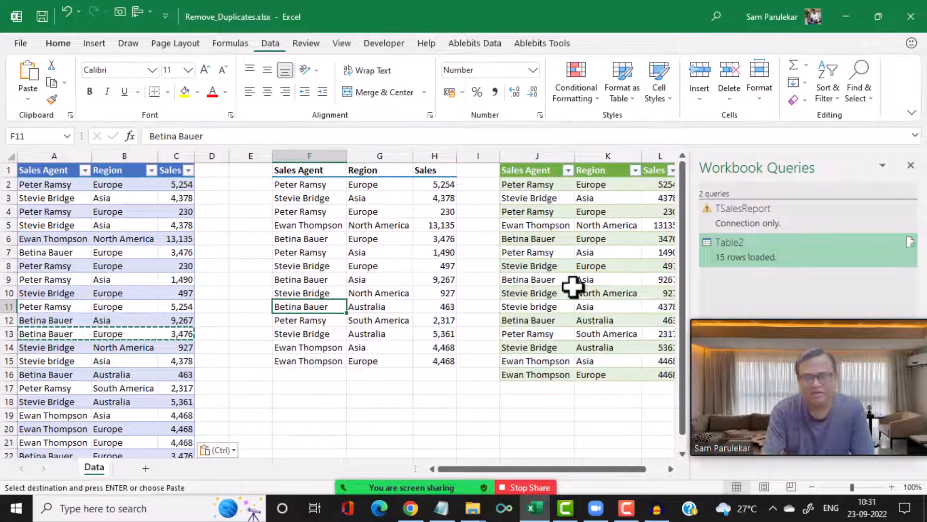
{"action": "left_click", "coordinate": [573, 289]}
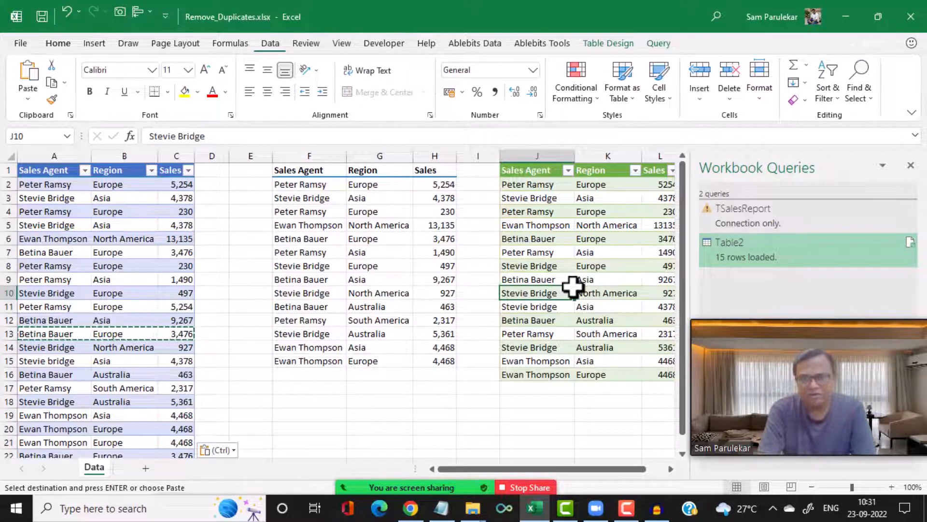
{"action": "right_click", "coordinate": [569, 237]}
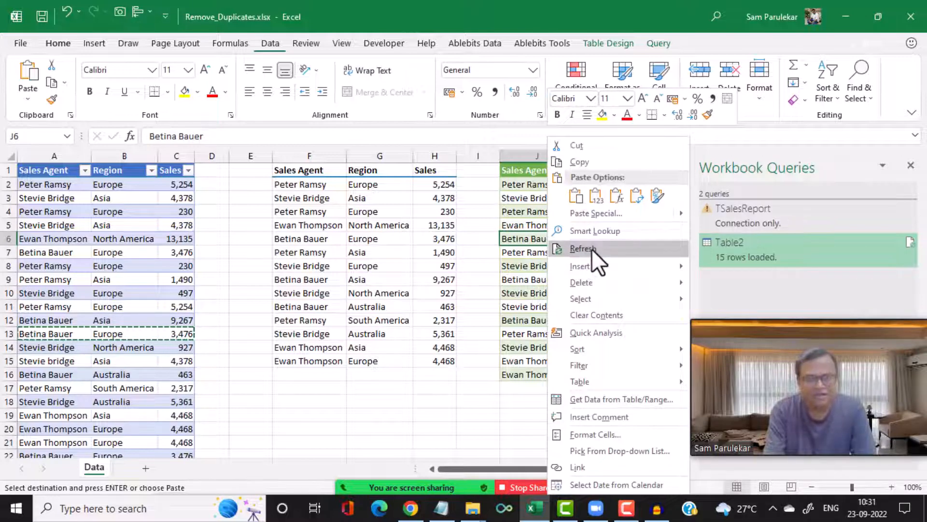
{"action": "left_click", "coordinate": [583, 249]}
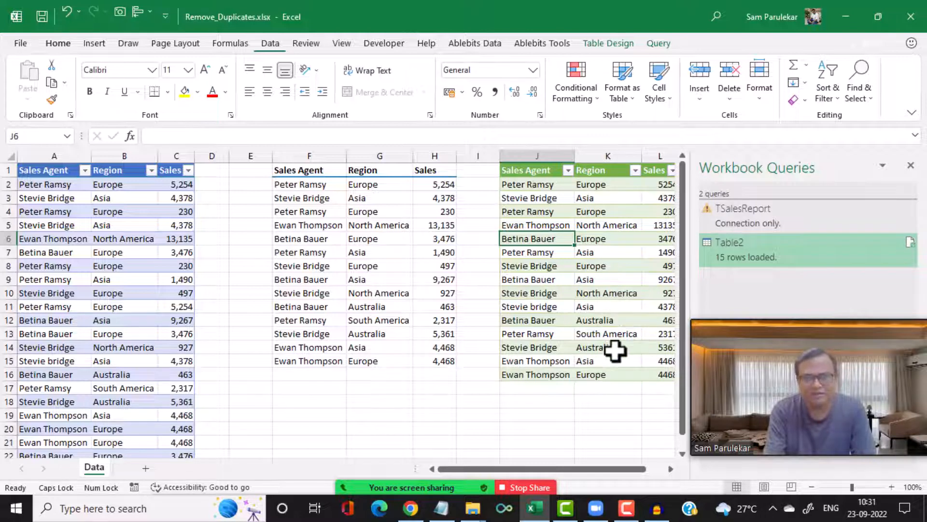
{"action": "scroll", "coordinate": [144, 387], "scroll_direction": "down", "scroll_amount": 1}
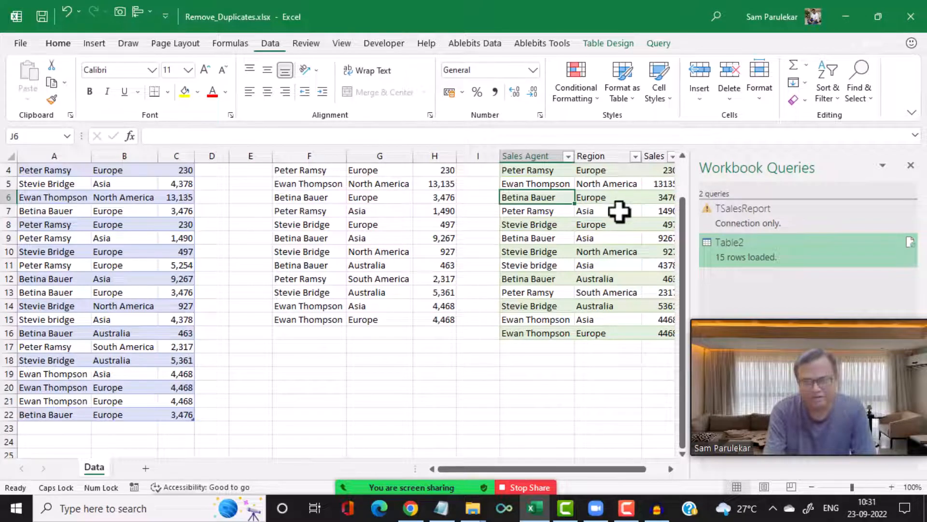
{"action": "scroll", "coordinate": [620, 211], "scroll_direction": "up", "scroll_amount": 1}
{"action": "scroll", "coordinate": [257, 360], "scroll_direction": "down", "scroll_amount": 1}
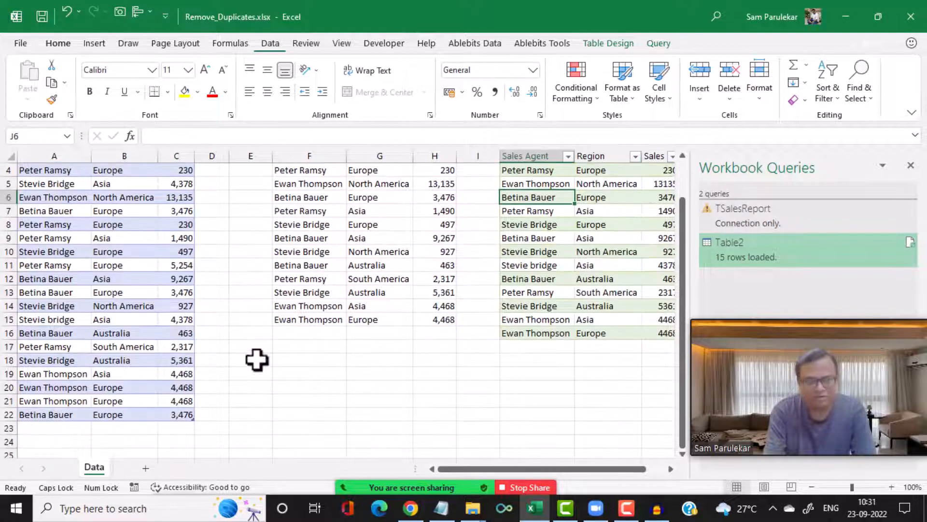
Set the Sales value of the source table's record in row 22 to 1520
{"action": "left_click", "coordinate": [177, 418]}
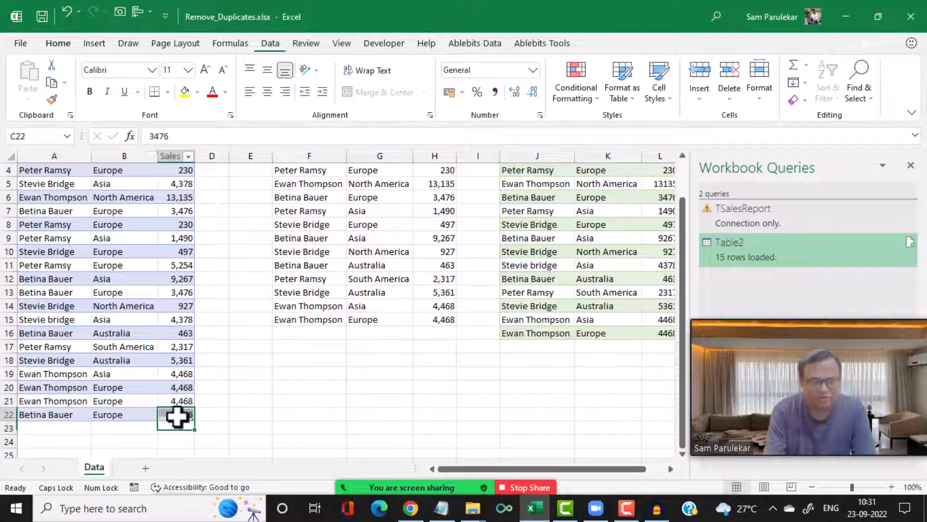
{"action": "type", "text": "1,"}
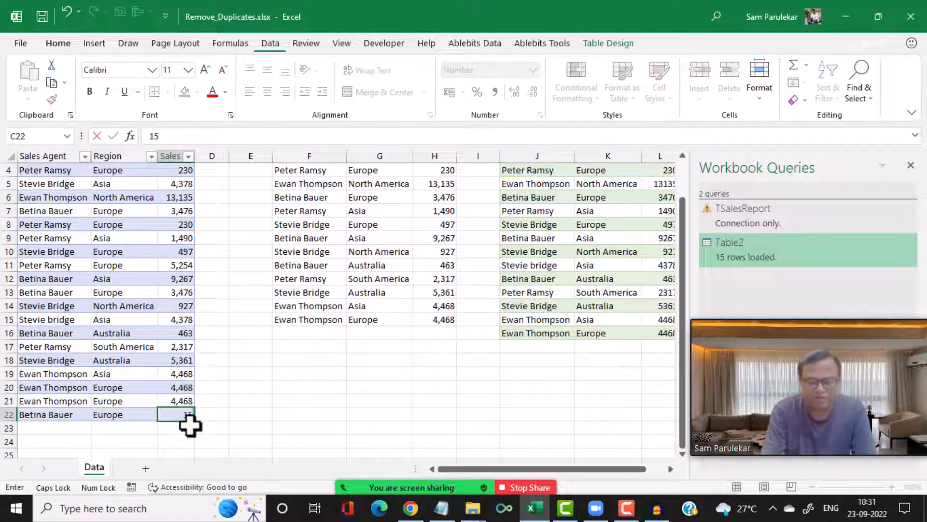
{"action": "type", "text": "520"}
{"action": "key", "text": "Return"}
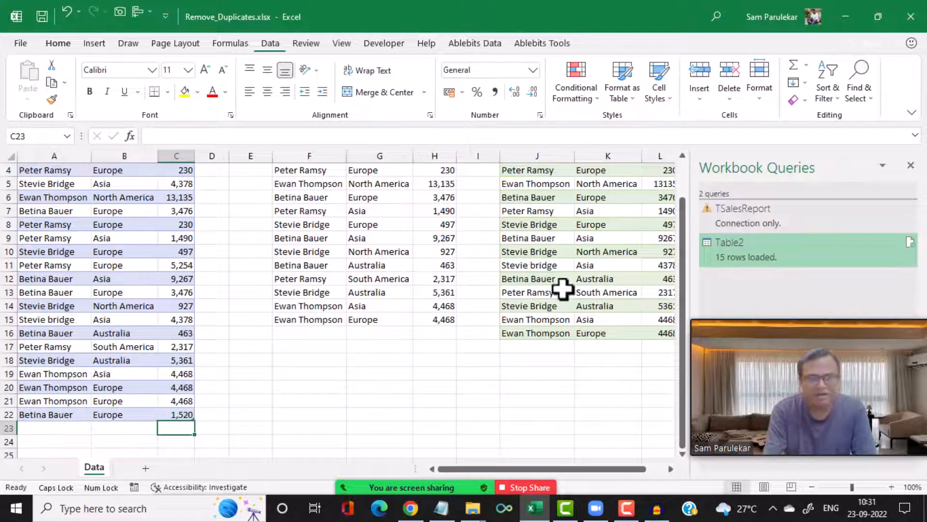
Refresh the query output table to bring in the changed record from row 22
{"action": "scroll", "coordinate": [563, 290], "scroll_direction": "up", "scroll_amount": 1}
{"action": "left_click", "coordinate": [560, 226]}
{"action": "right_click", "coordinate": [560, 225]}
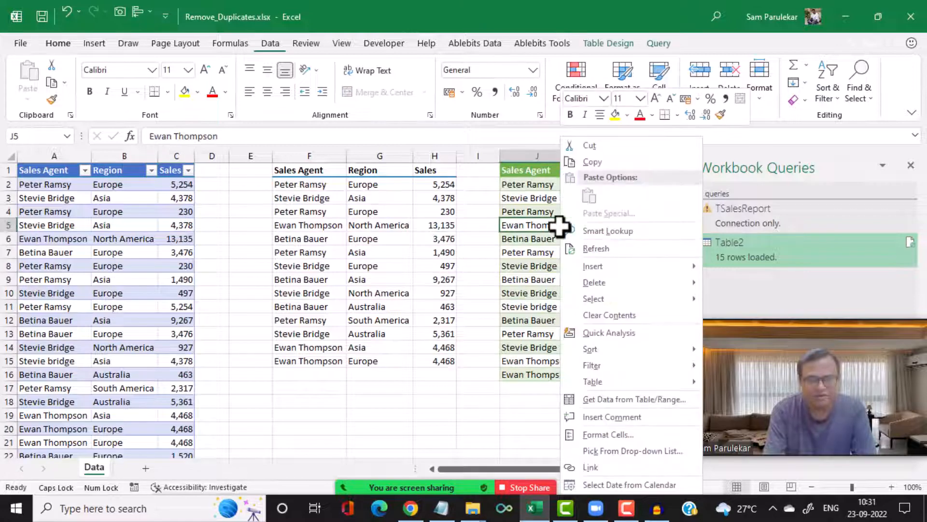
{"action": "left_click", "coordinate": [621, 246]}
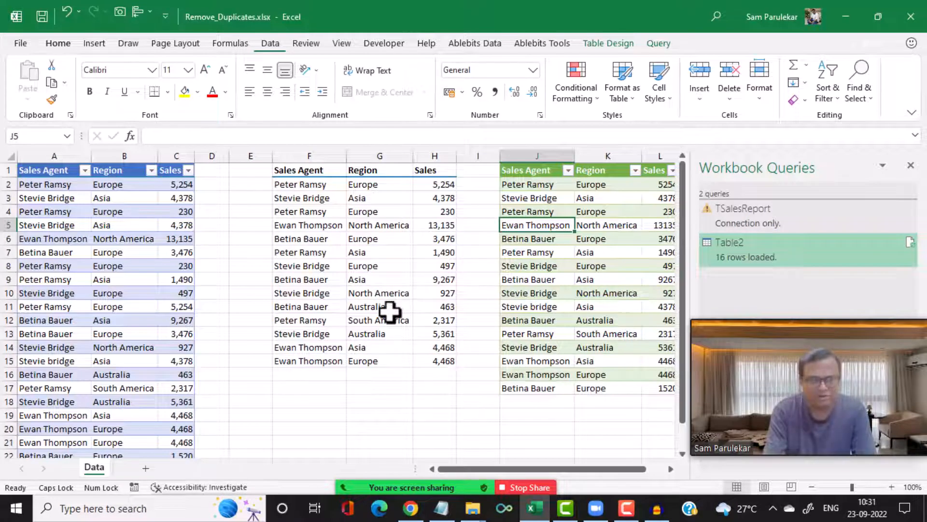
Duplicate the source table's record from row 17 (A17:C17) into row 23 directly below the last record
{"action": "scroll", "coordinate": [390, 312], "scroll_direction": "down", "scroll_amount": 2}
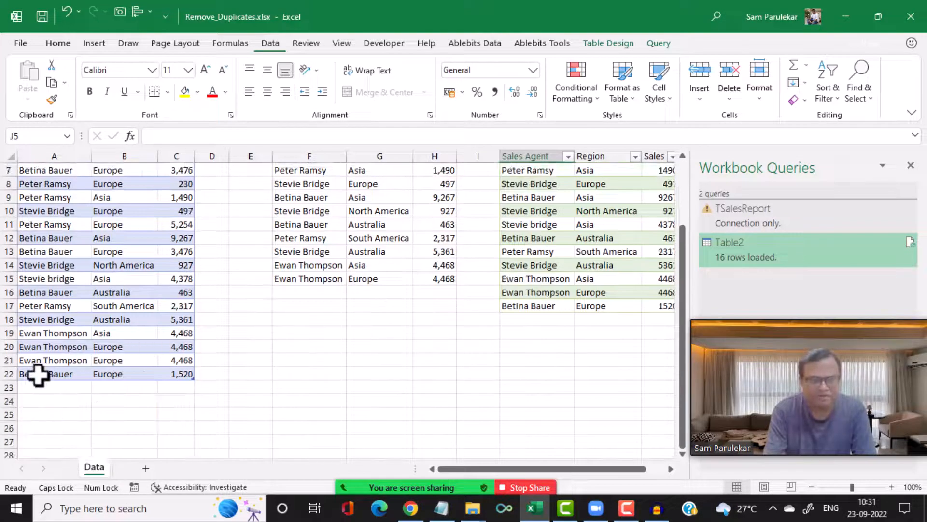
{"action": "left_click", "coordinate": [27, 306]}
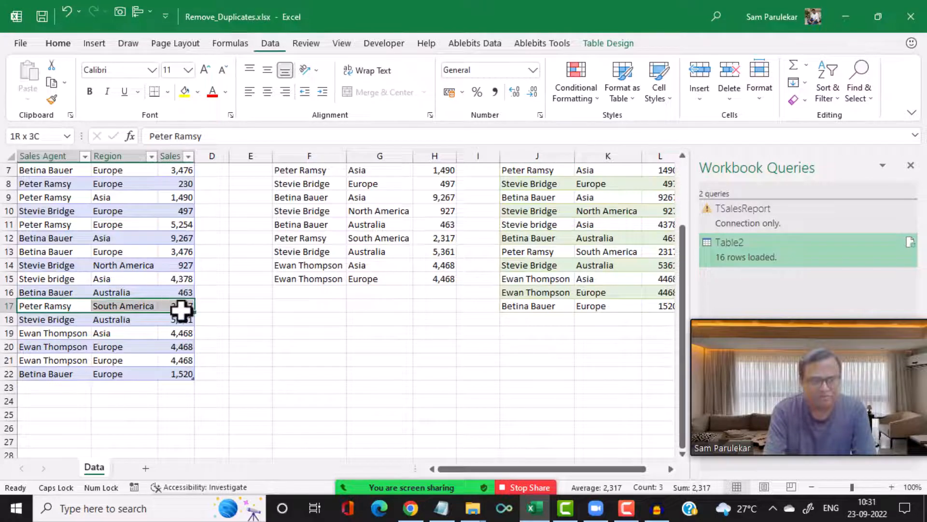
{"action": "key", "text": "ctrl+c"}
{"action": "left_click", "coordinate": [56, 386]}
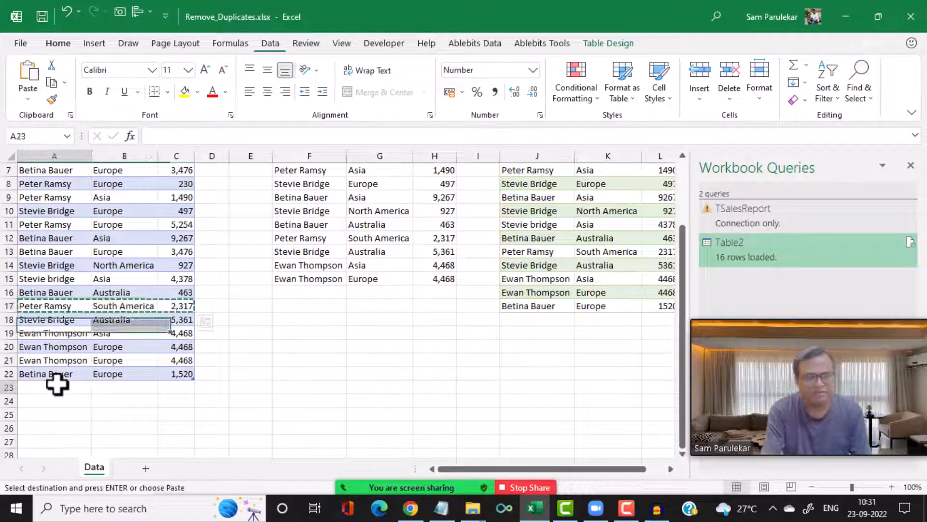
{"action": "key", "text": "ctrl+v"}
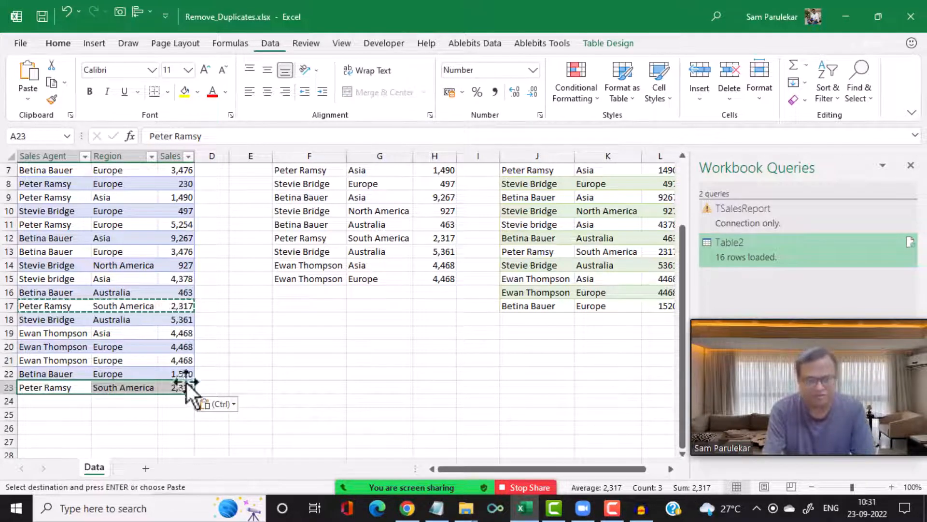
Set the Sales value of the source table's record in row 23 to 520
{"action": "left_click", "coordinate": [185, 385]}
{"action": "type", "text": "320"}
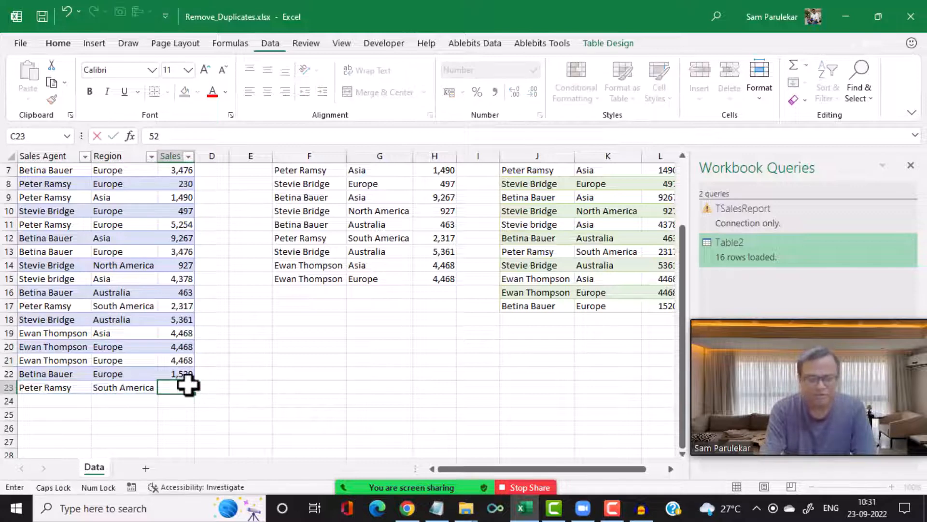
{"action": "key", "text": "Return"}
Refresh the query output table in column J to bring in the new record from source row 23
{"action": "scroll", "coordinate": [434, 347], "scroll_direction": "up", "scroll_amount": 2}
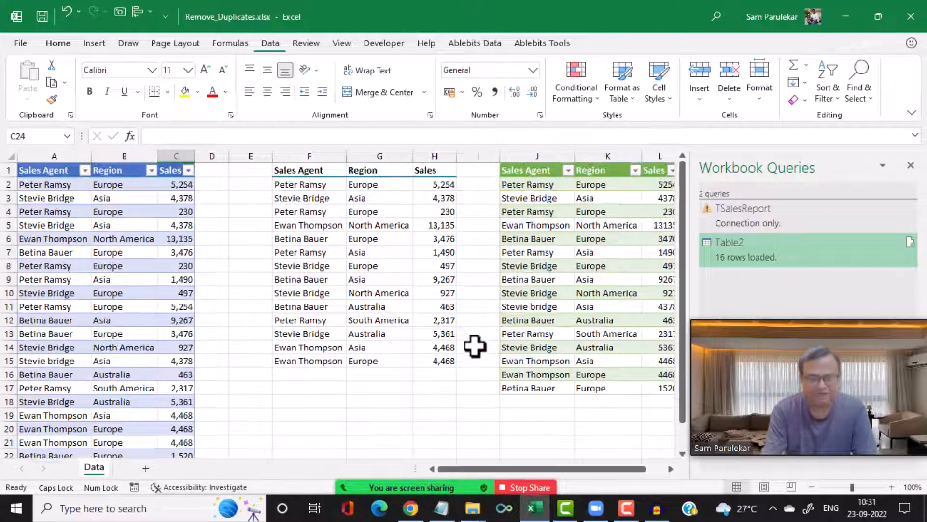
{"action": "left_click", "coordinate": [572, 256]}
{"action": "right_click", "coordinate": [572, 258]}
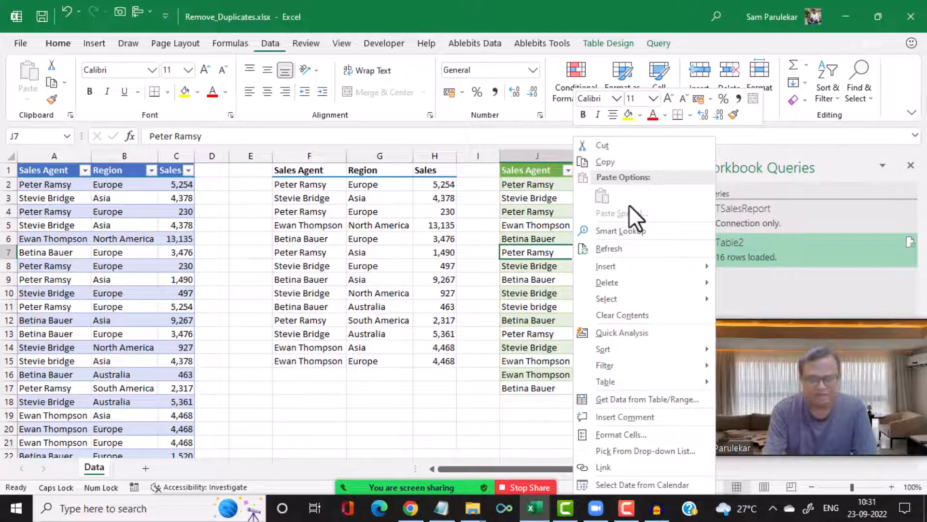
{"action": "left_click", "coordinate": [610, 248]}
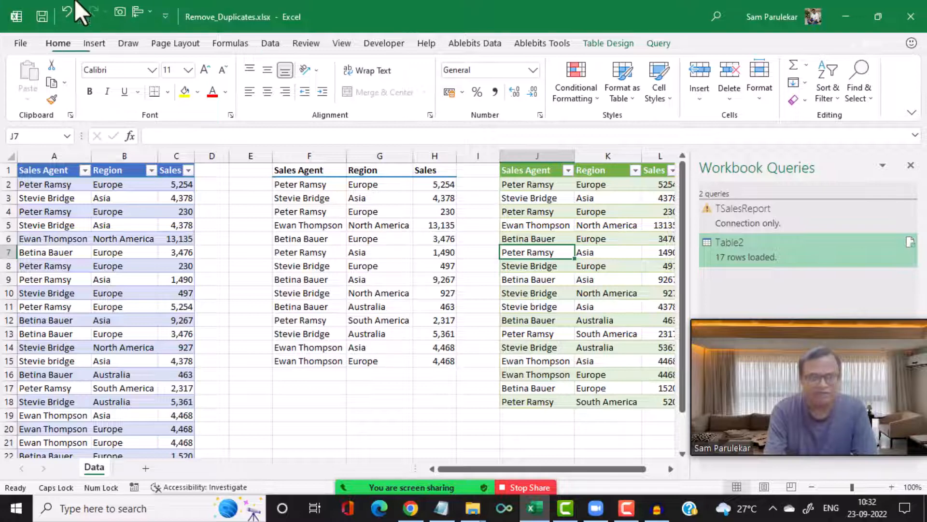
Open the Table2 query in the Power Query Editor to review its Removed Duplicates step, and close and load it back to the sheet
{"action": "left_click", "coordinate": [267, 43]}
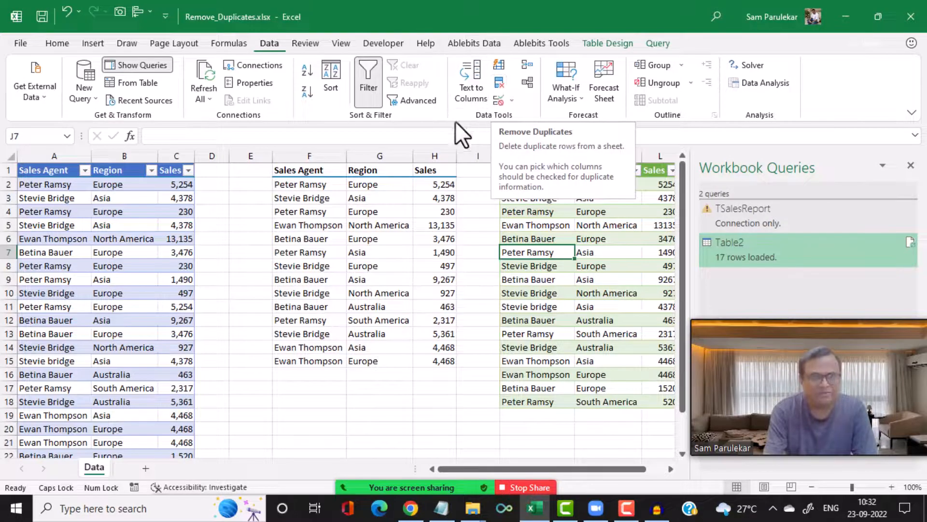
{"action": "left_click", "coordinate": [566, 282]}
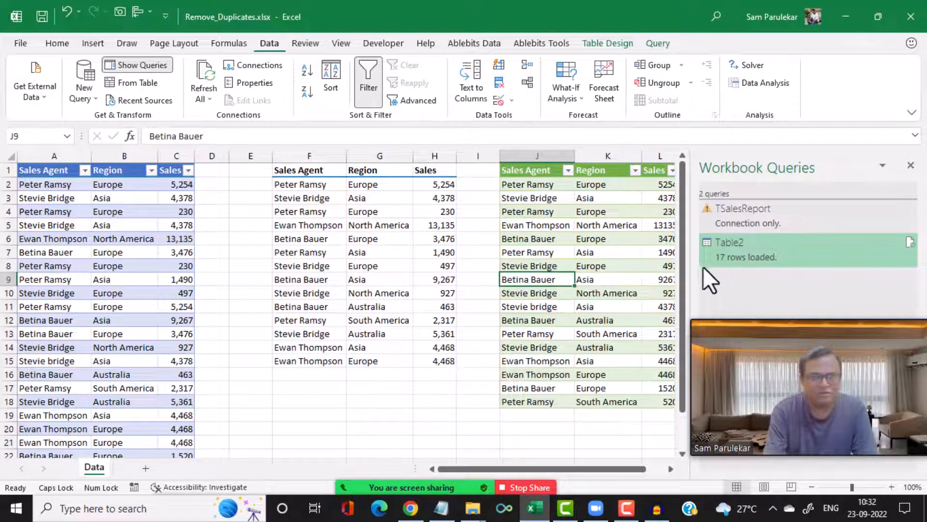
{"action": "double_click", "coordinate": [726, 252]}
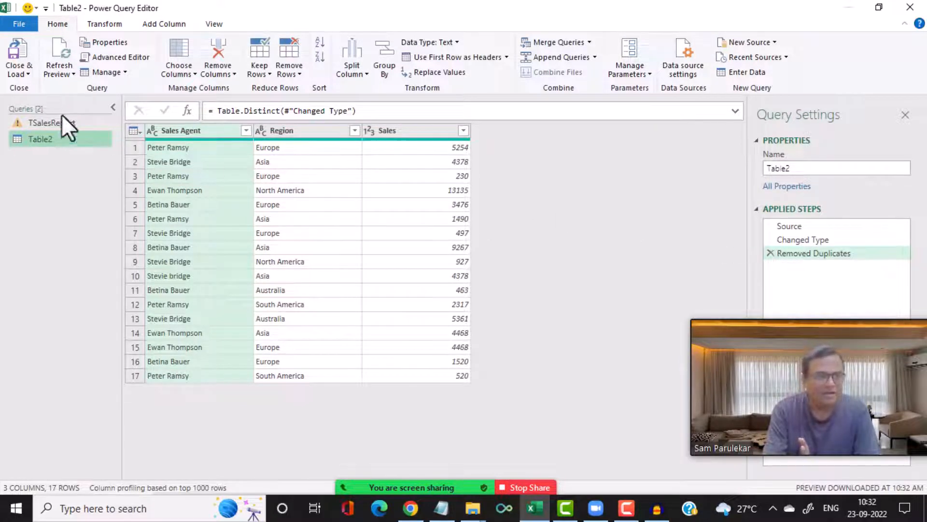
{"action": "left_click", "coordinate": [12, 27]}
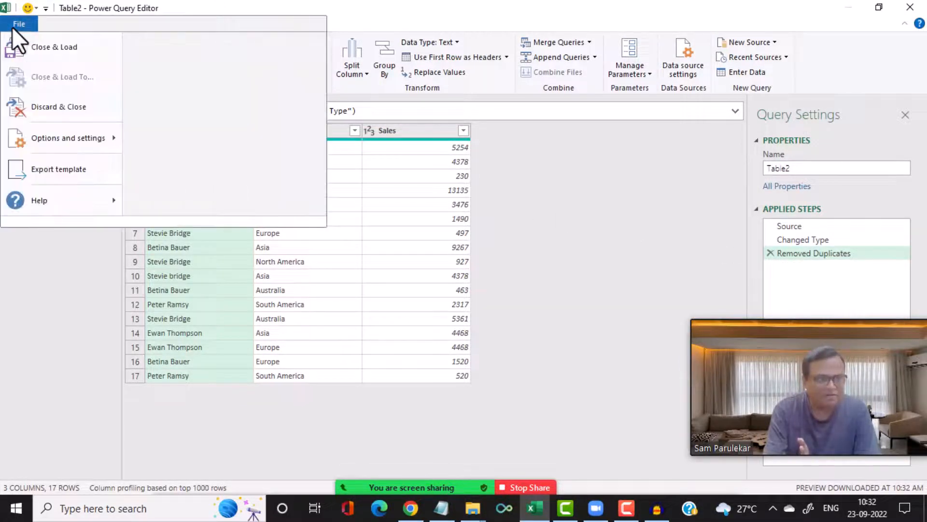
{"action": "left_click", "coordinate": [38, 44]}
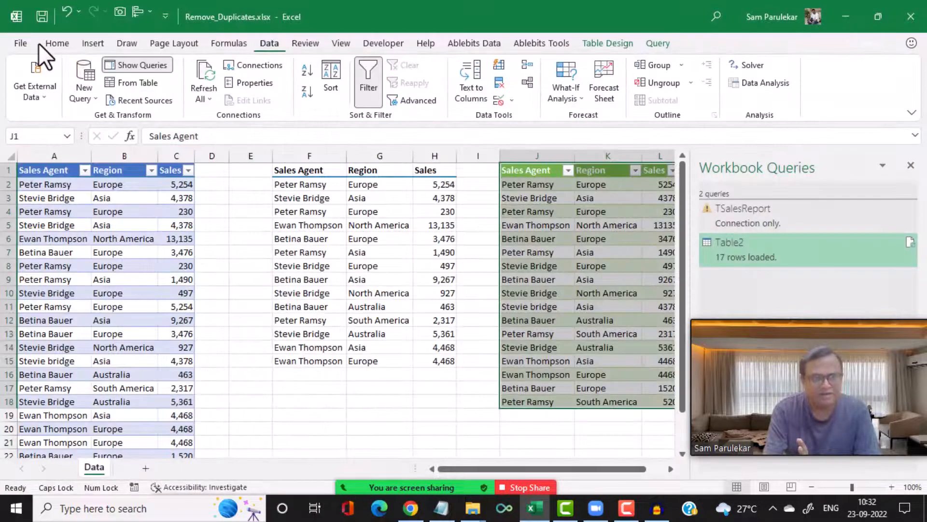